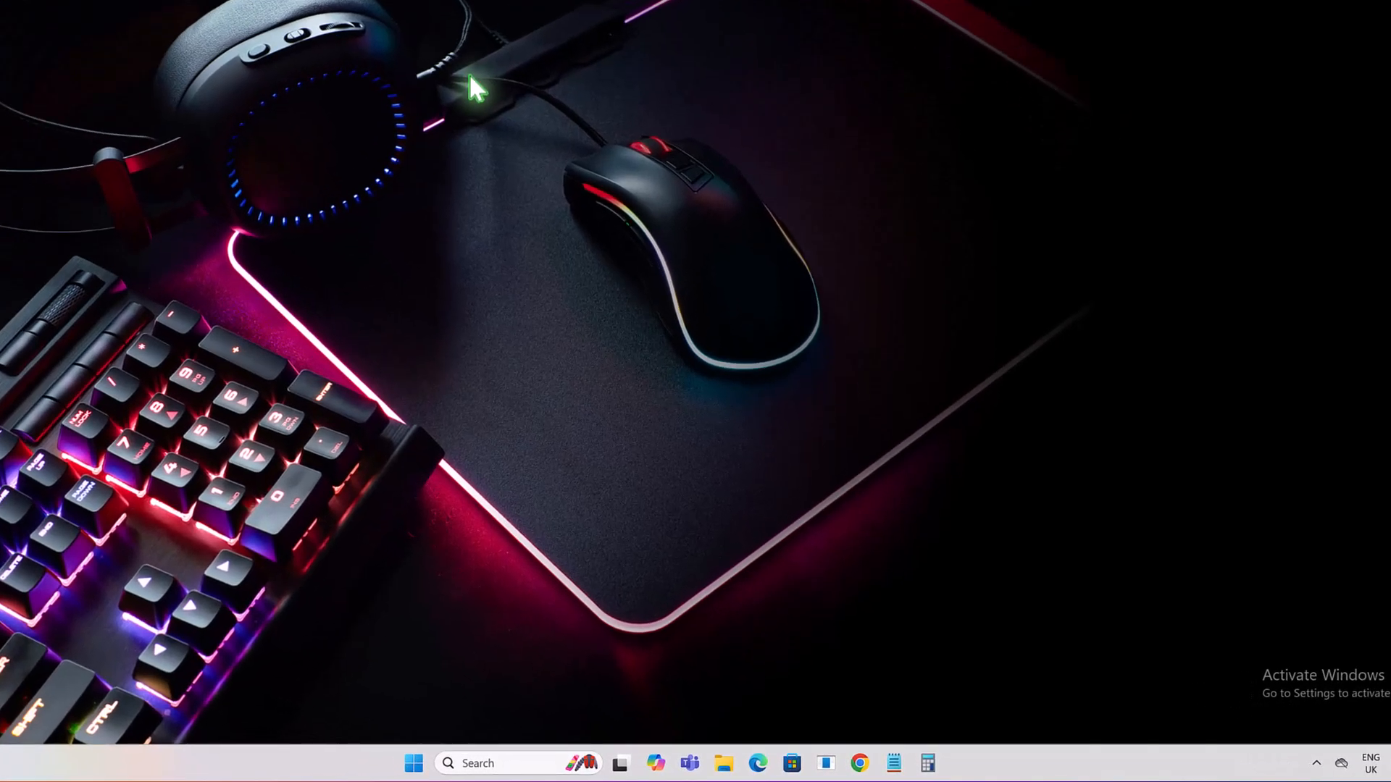
Search for regedit, open Registry Editor and allow it to make changes to the device
click(414, 763)
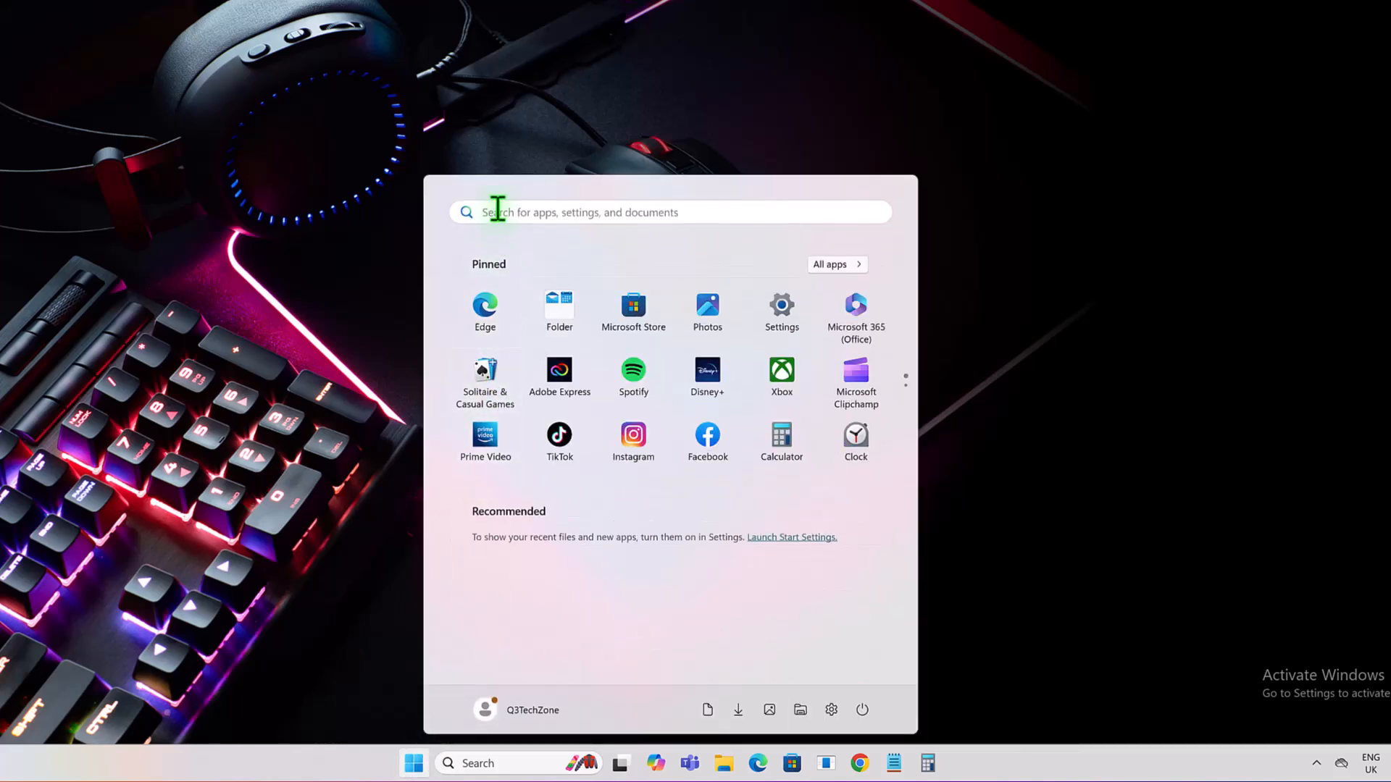
text(re)
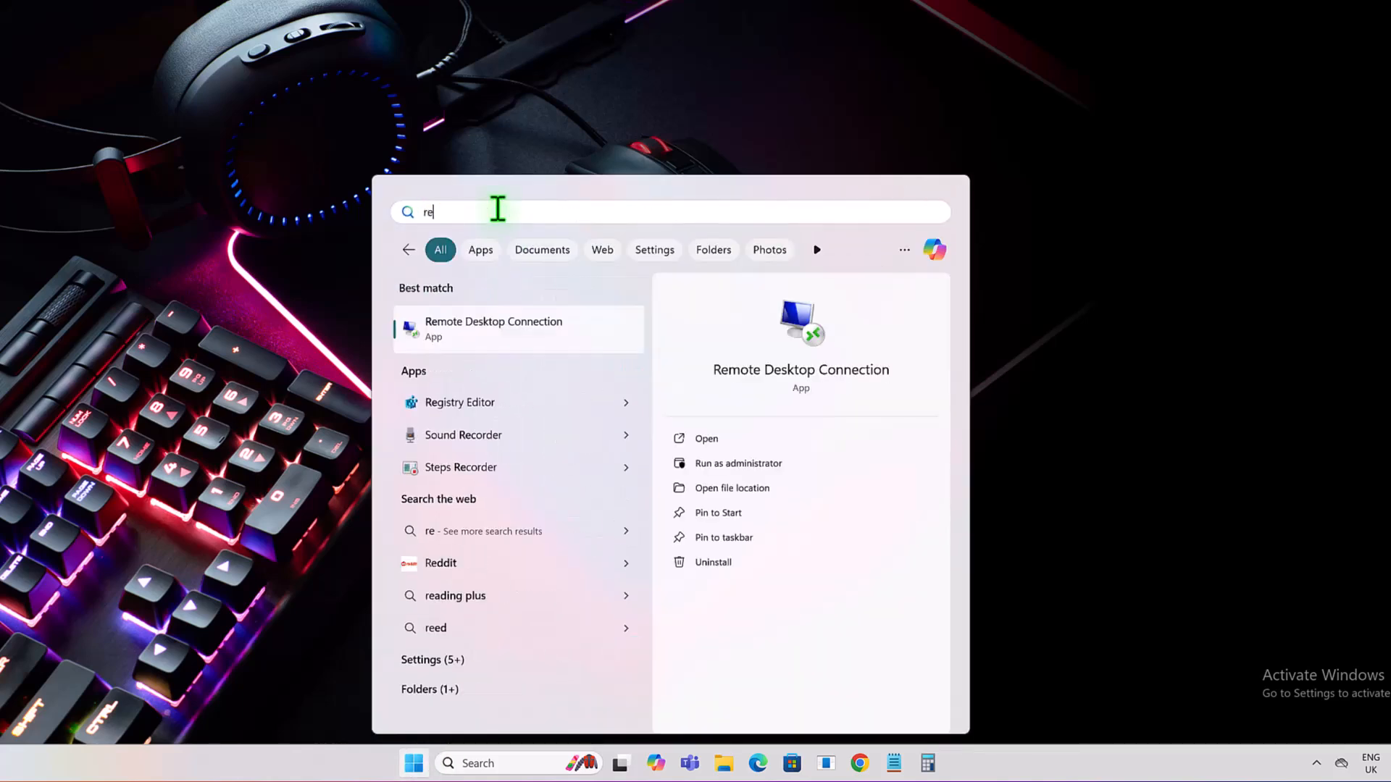
text(gedit)
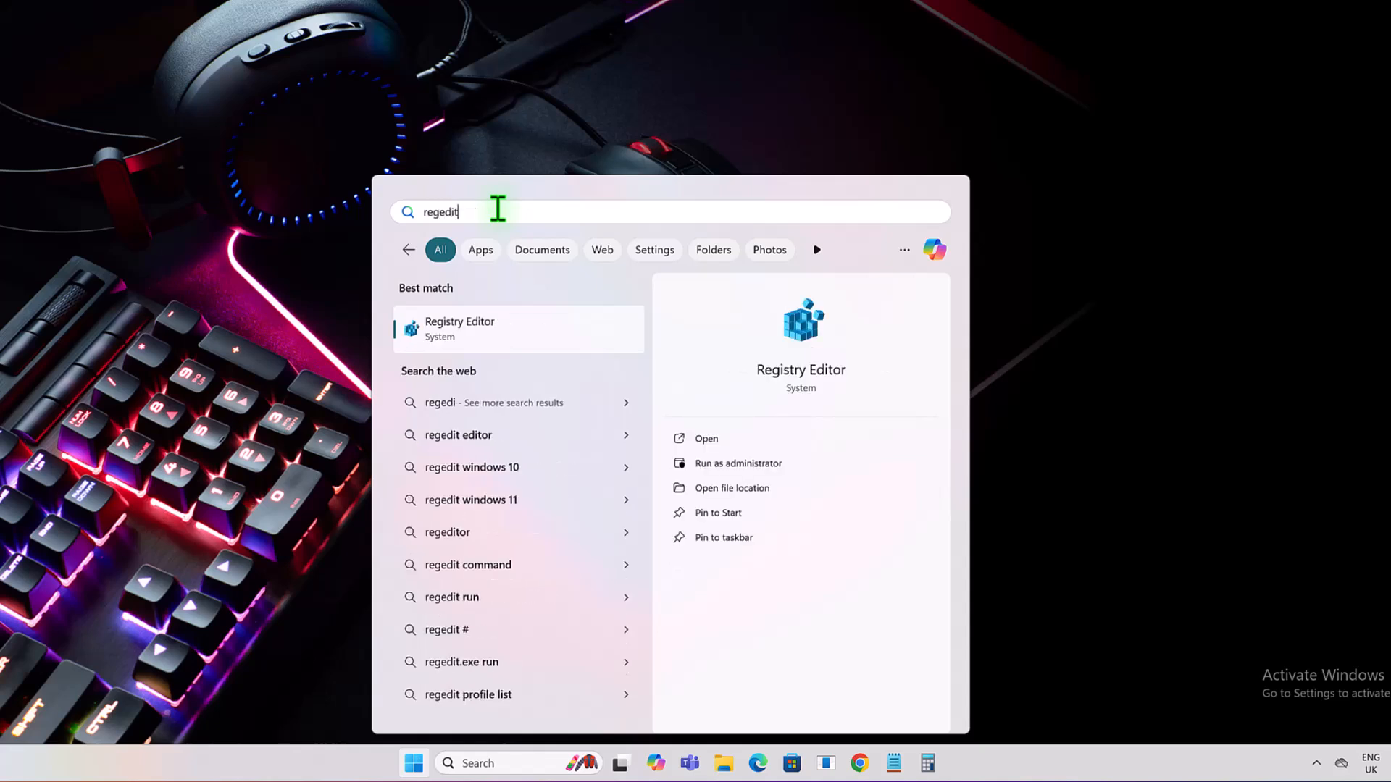
click(485, 326)
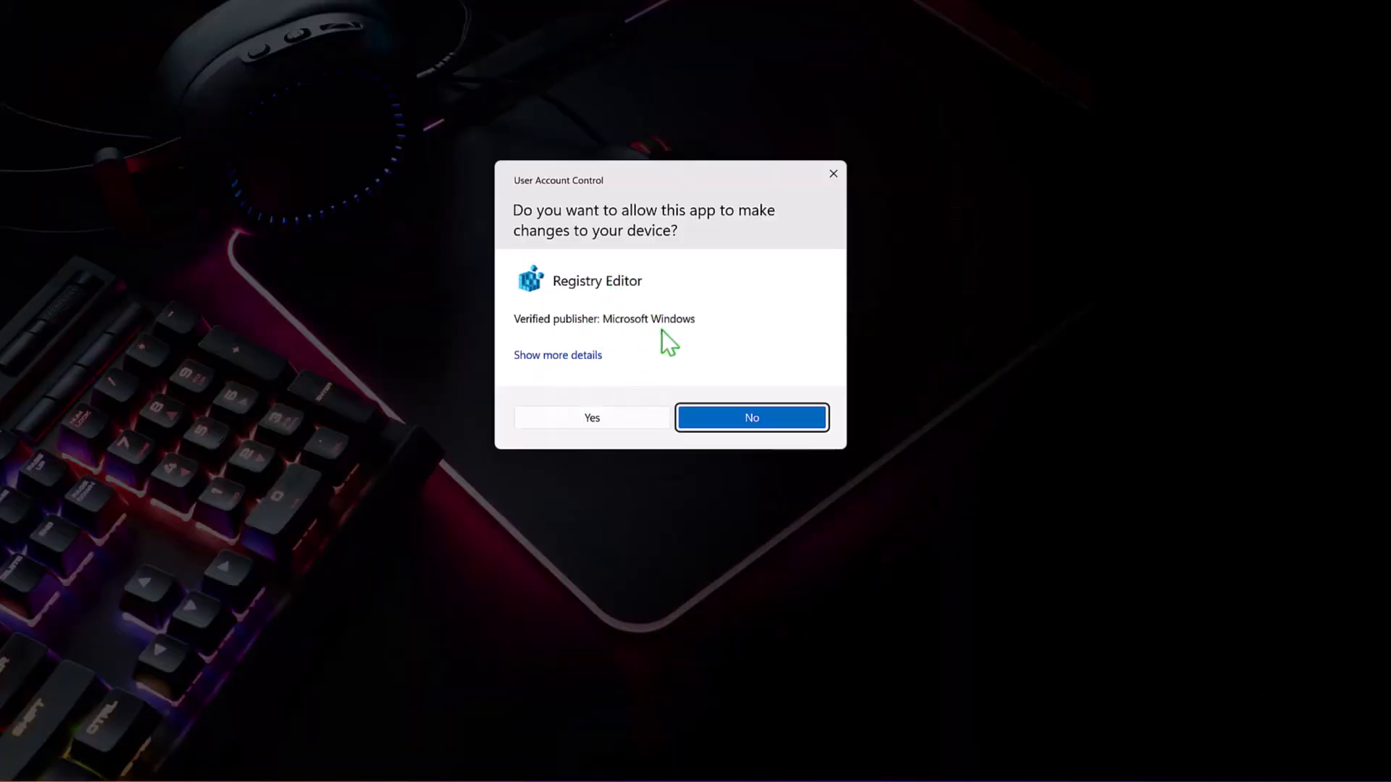
click(584, 419)
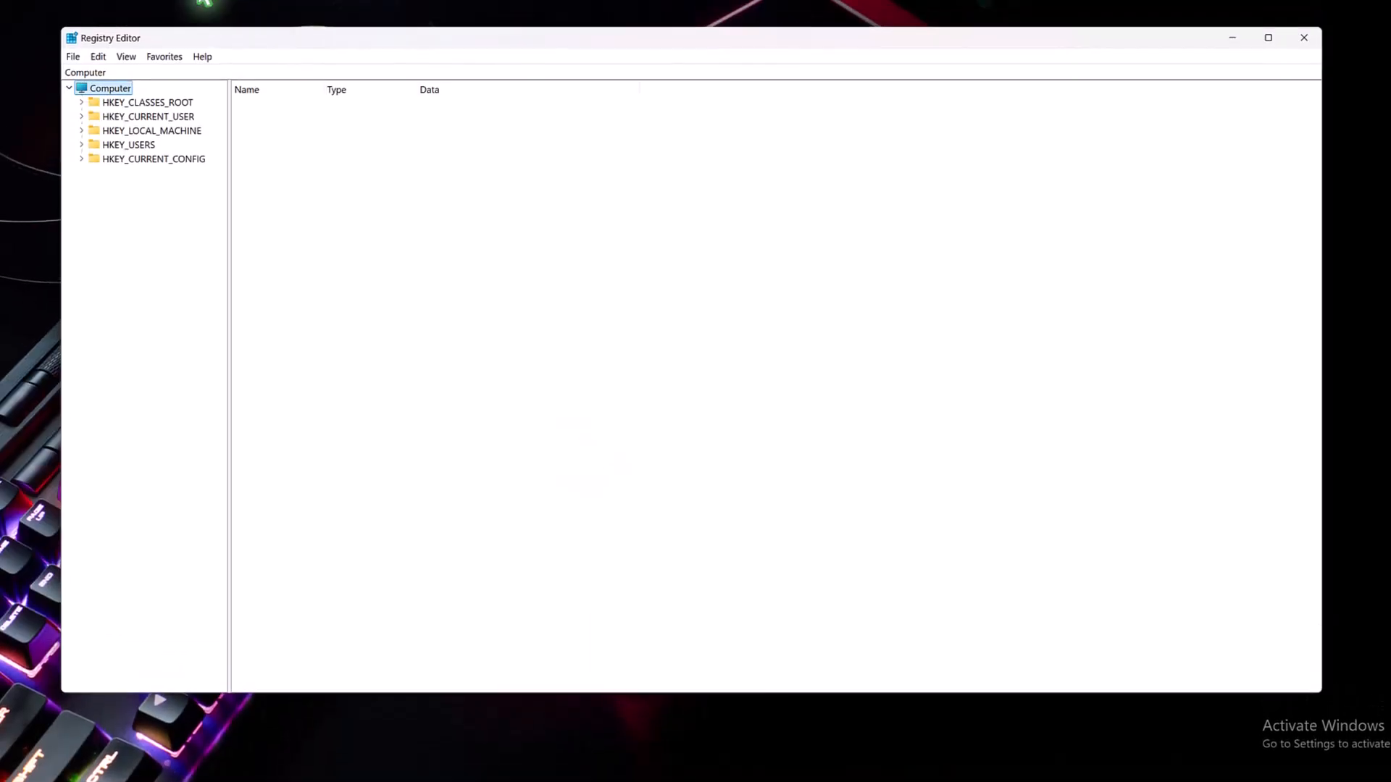
Export the entire registry to the Desktop as a registration file named "Regedit Back"
click(73, 58)
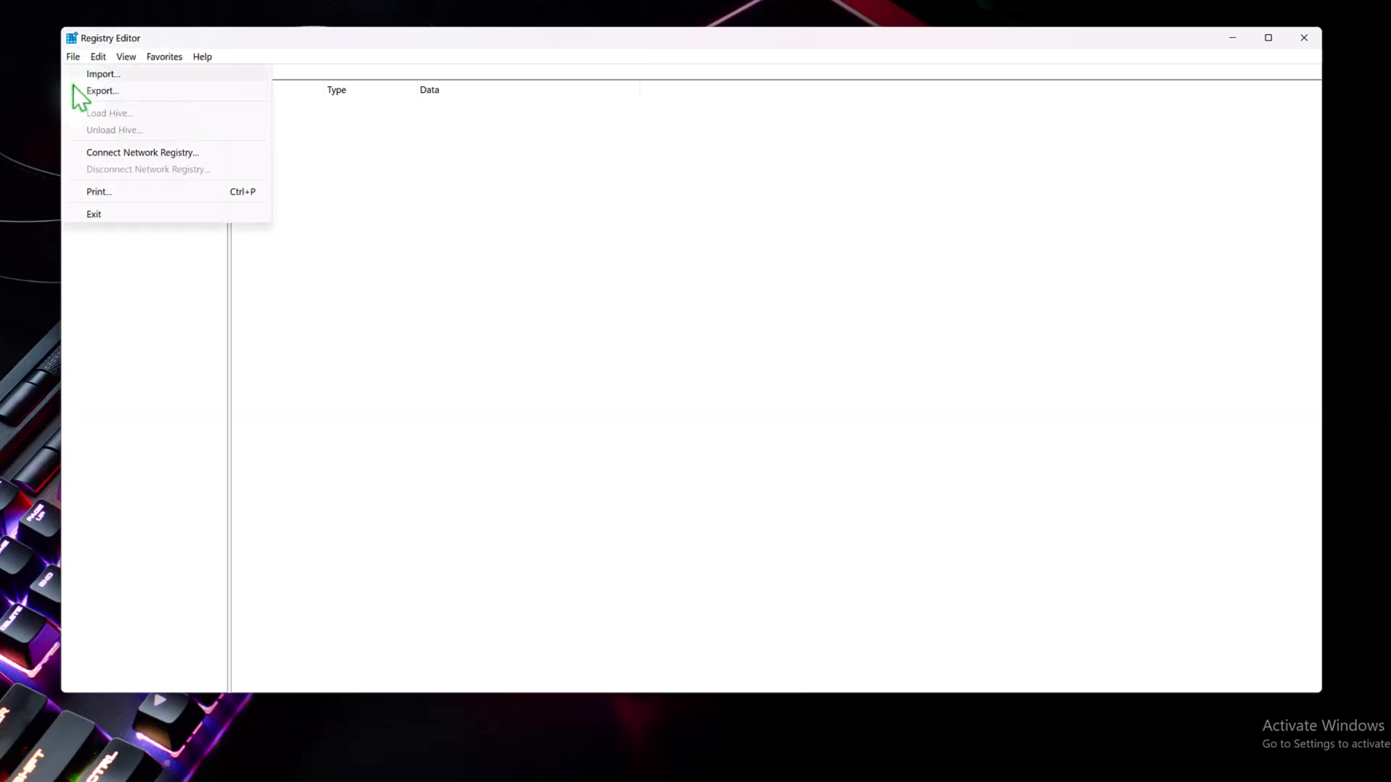
click(72, 90)
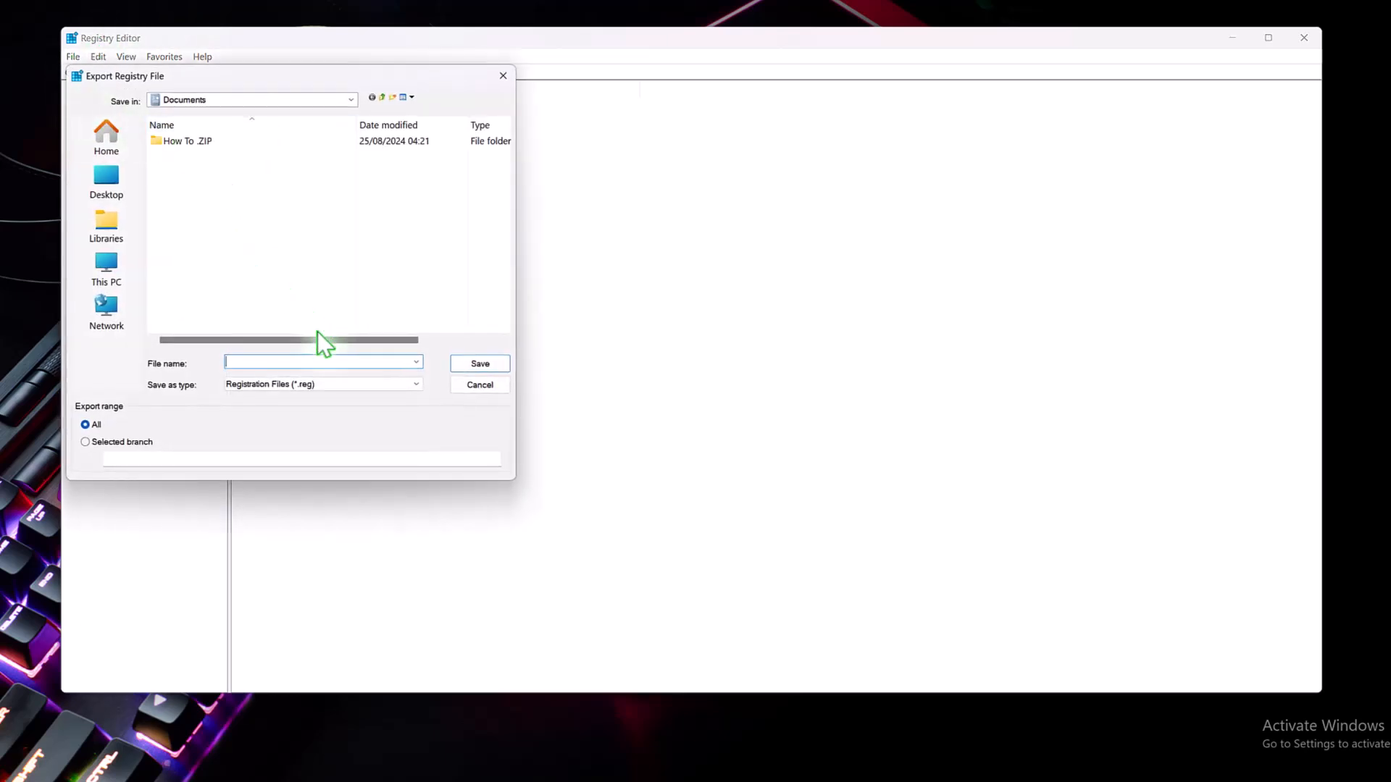
click(106, 182)
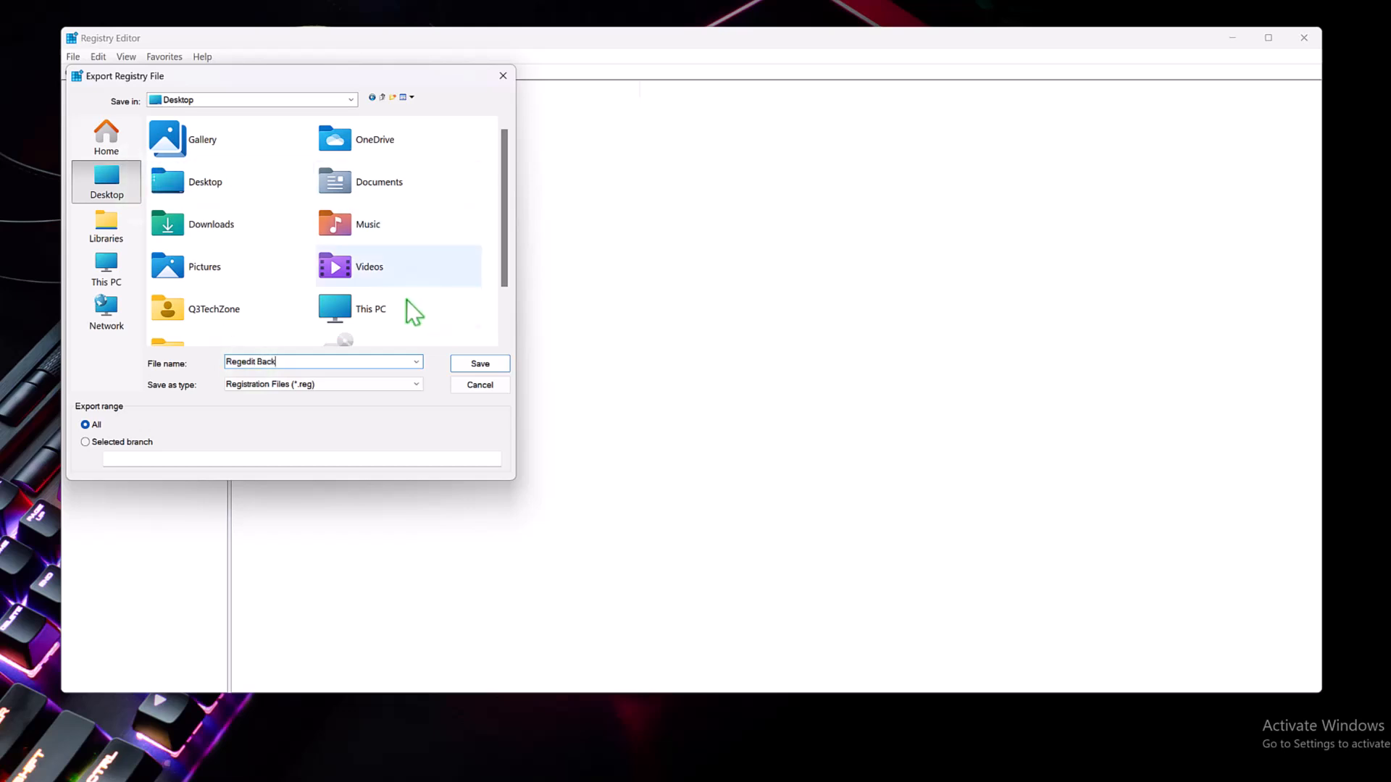
click(478, 363)
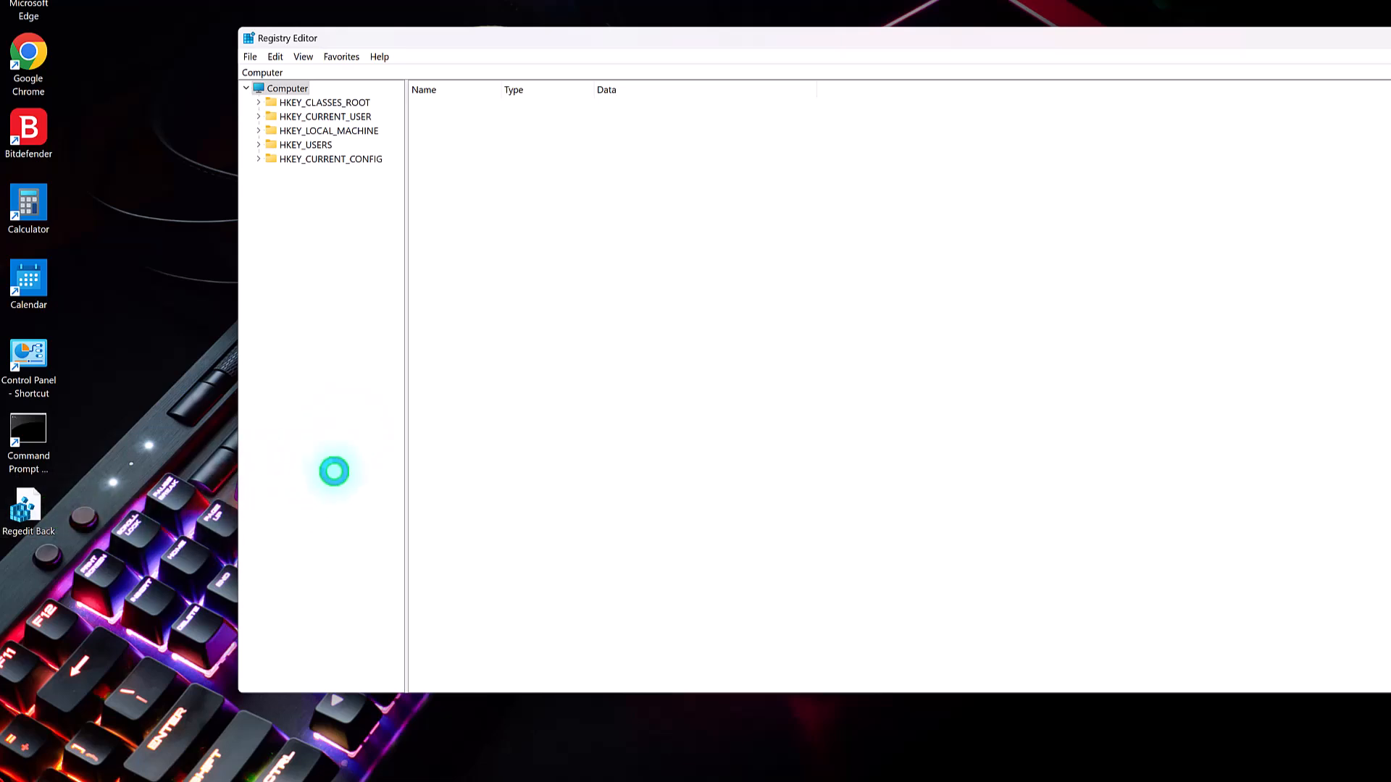
click(1082, 261)
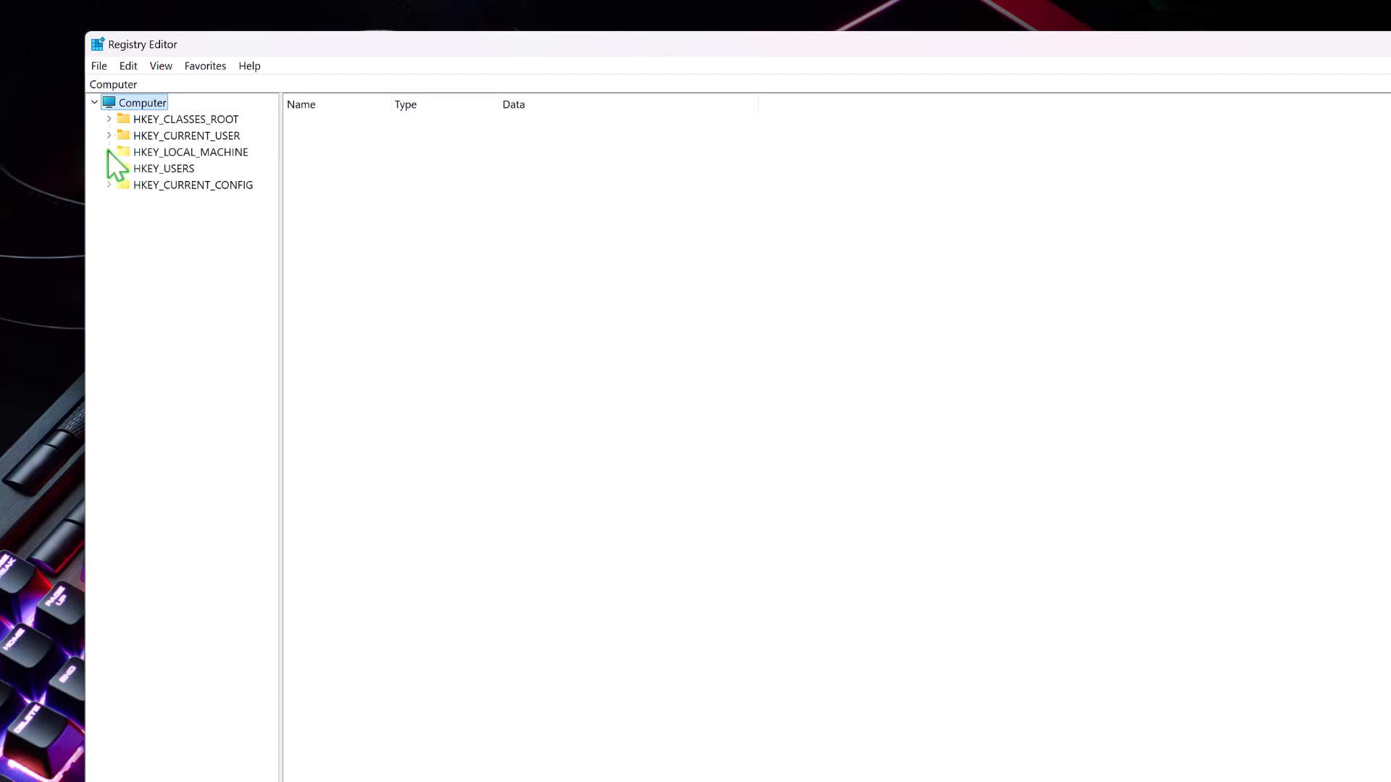
Browse the registry tree to HKEY_LOCAL_MACHINE\SOFTWARE\Microsoft\Windows\CurrentVersion\Explorer
click(109, 152)
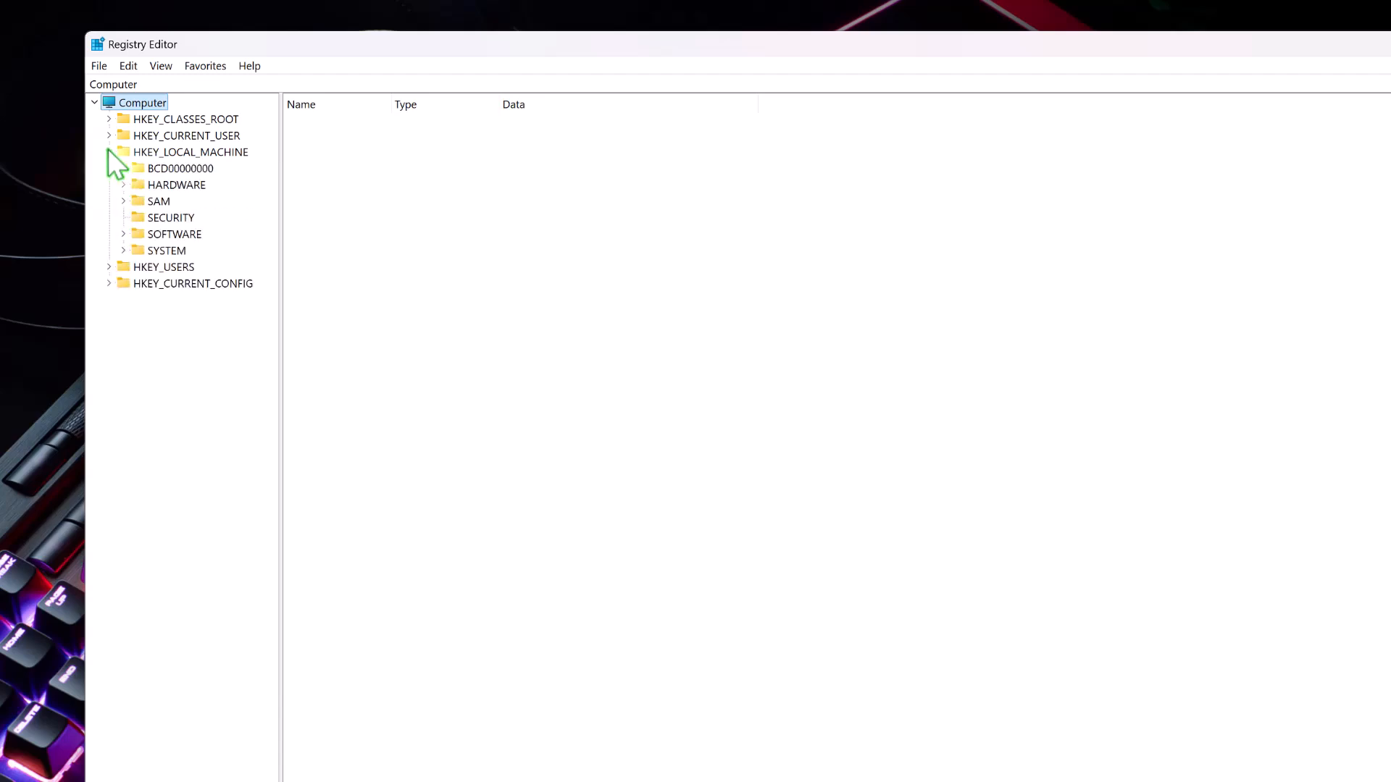
click(124, 232)
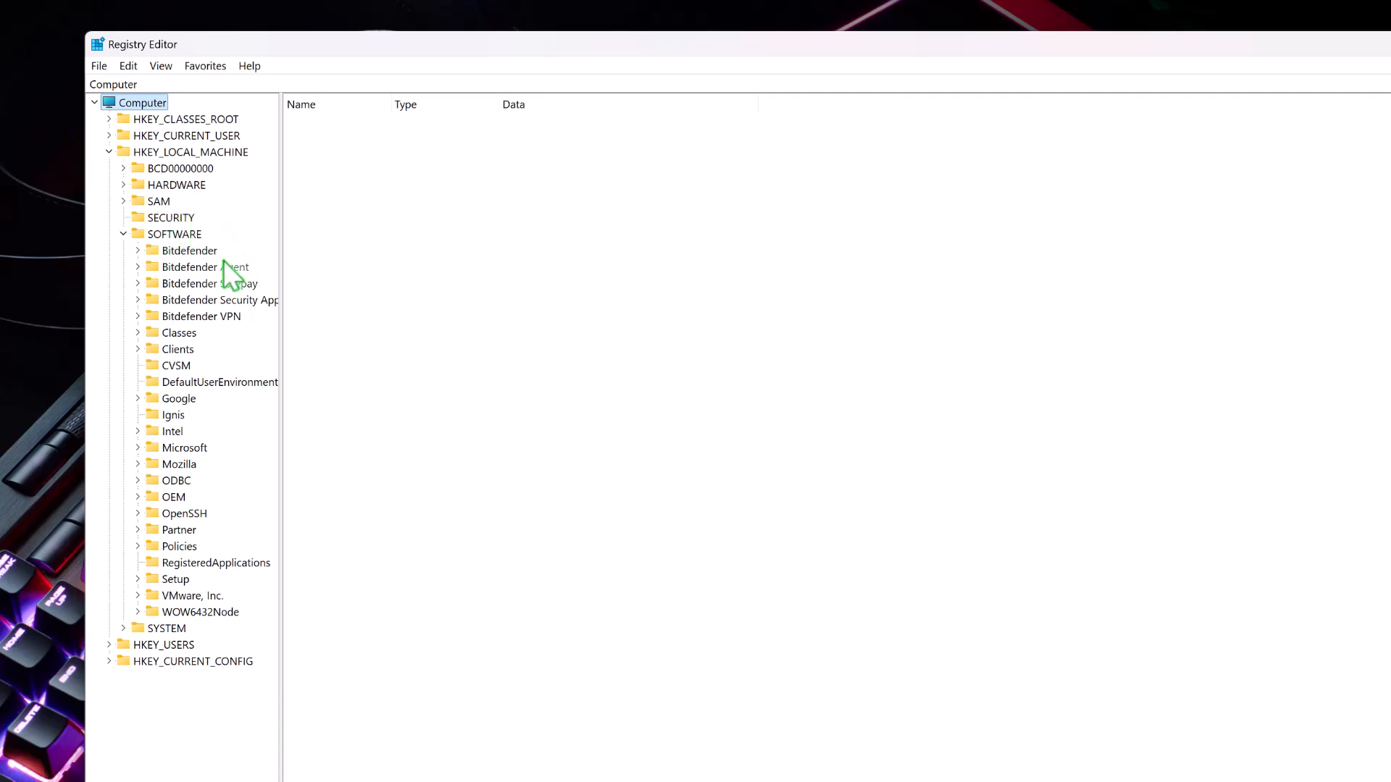
click(137, 448)
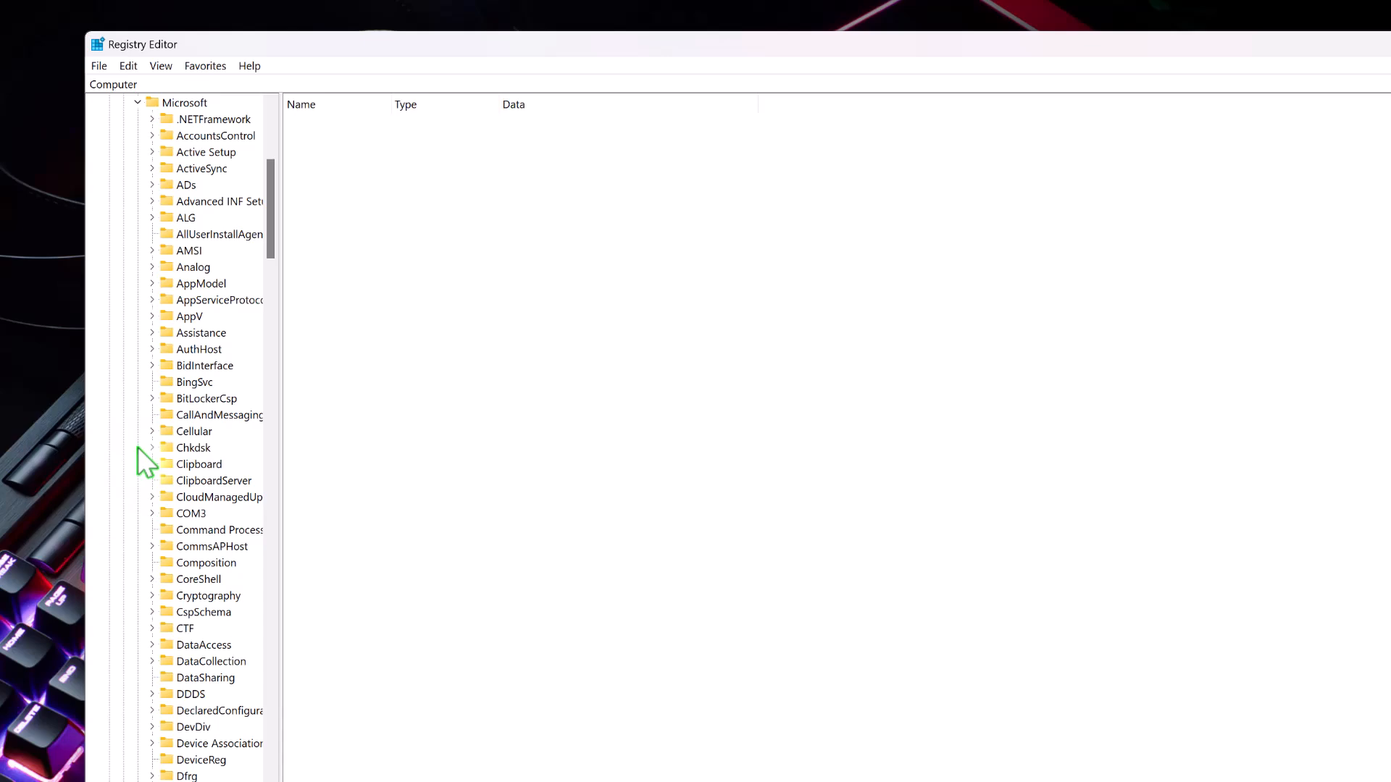
scroll(203, 476, down, 6)
scroll(193, 471, down, 20)
scroll(189, 469, down, 20)
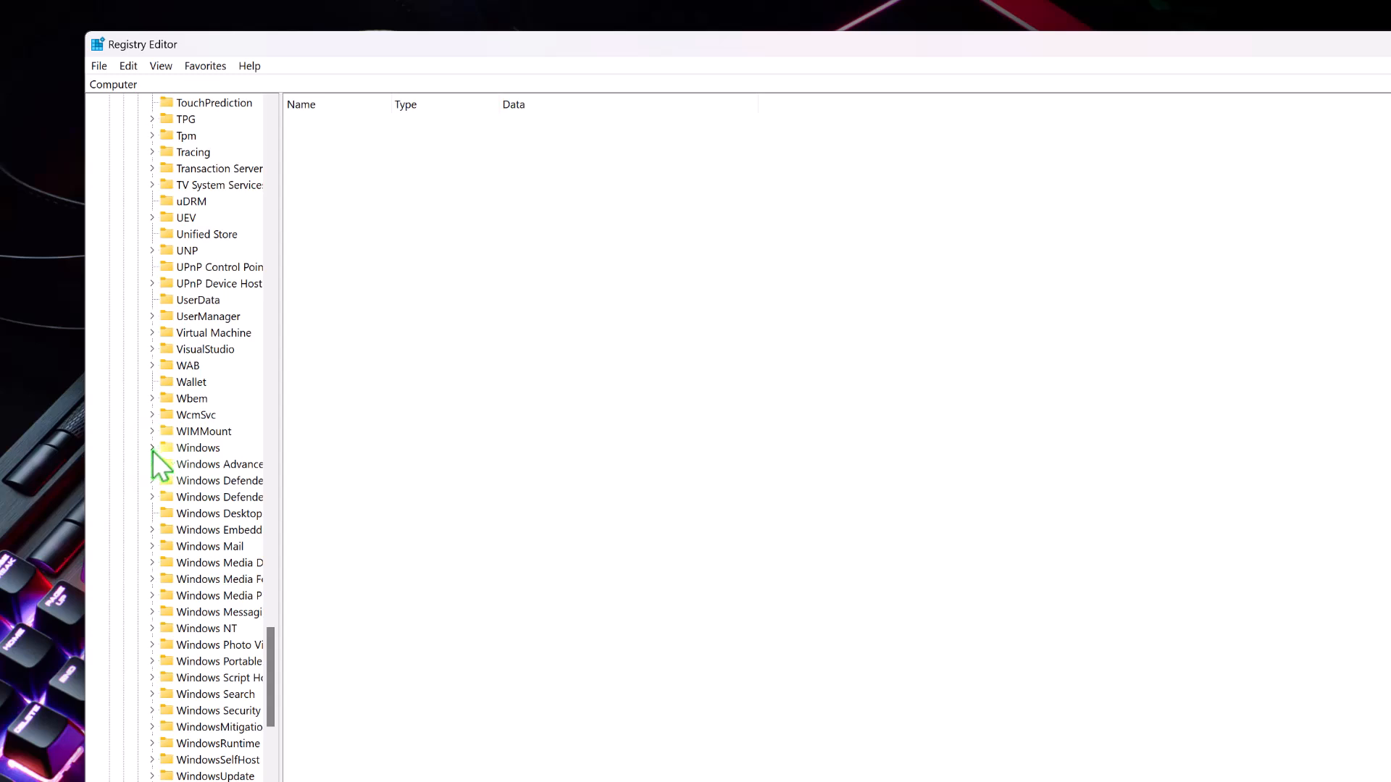
click(152, 448)
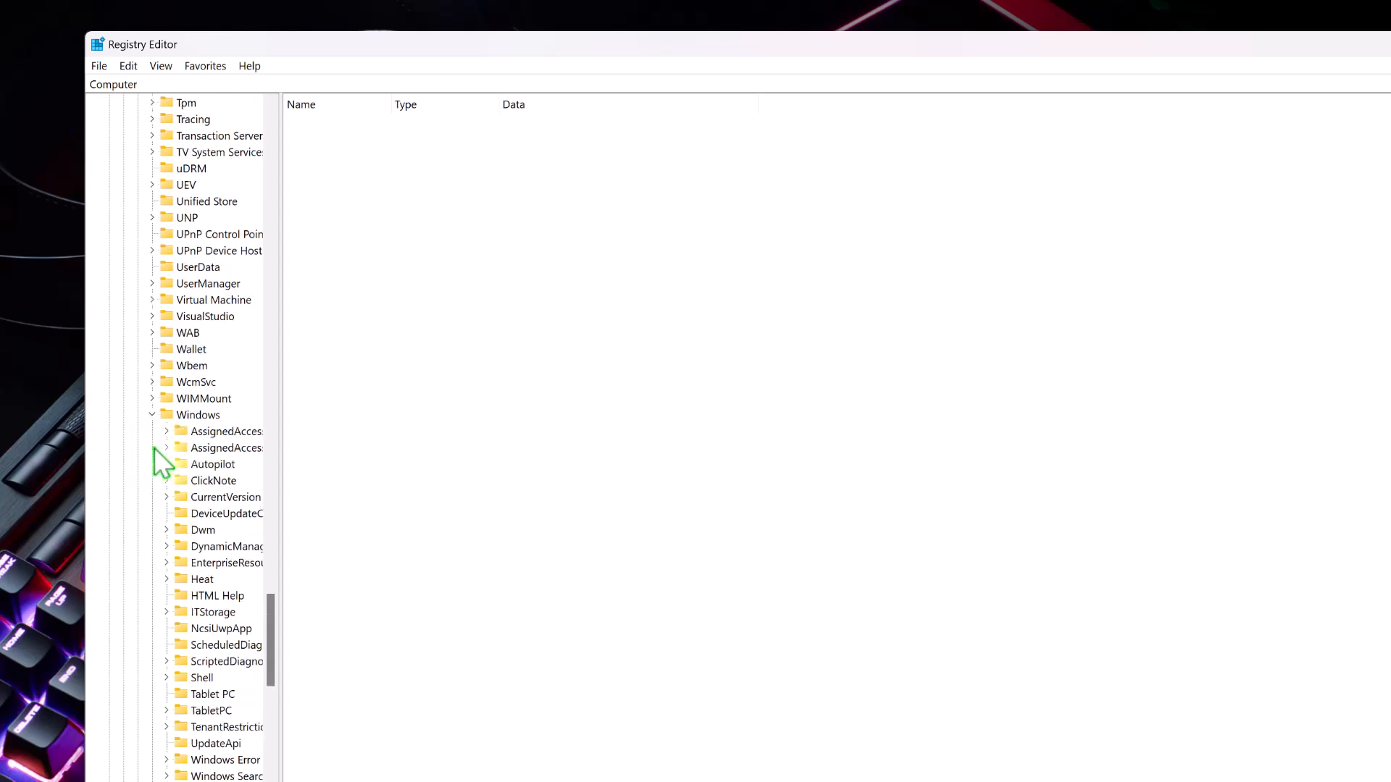
click(166, 497)
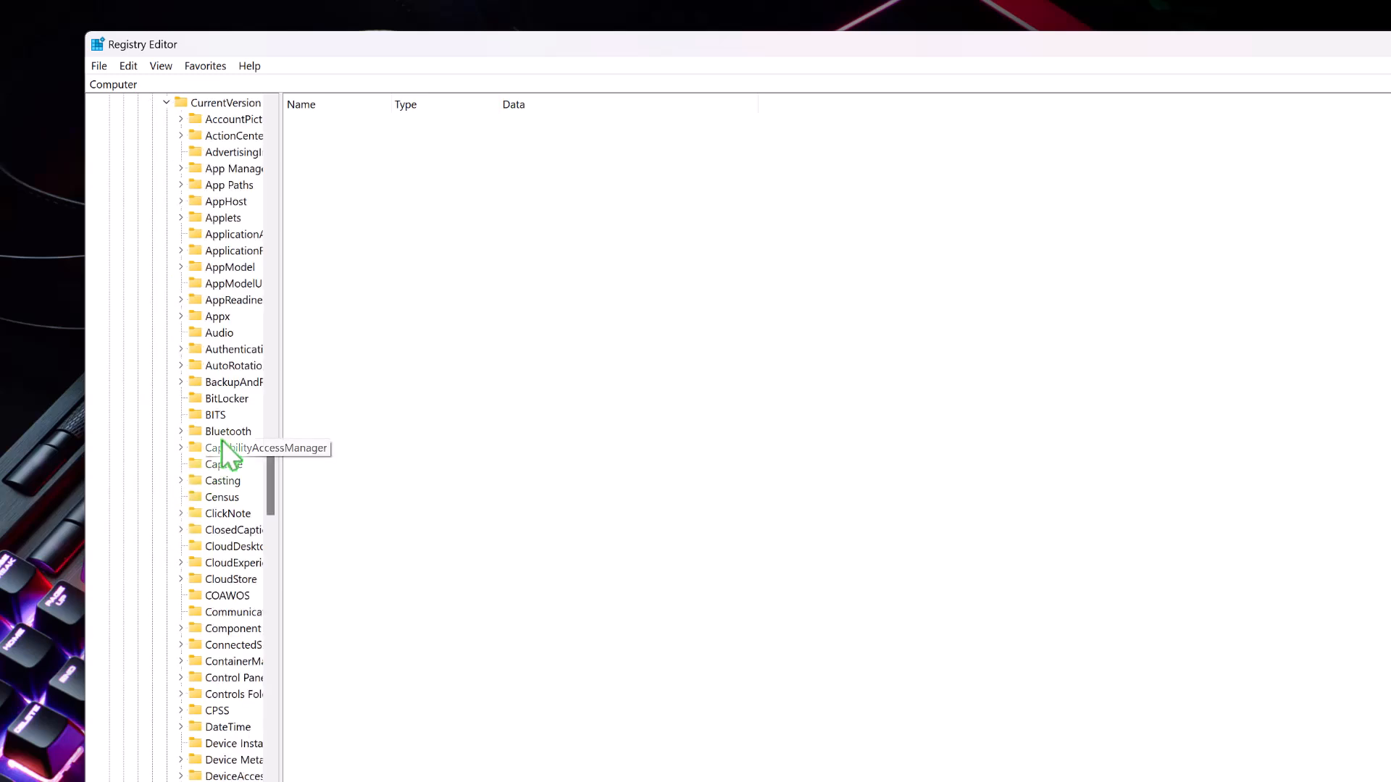
scroll(222, 441, down, 1)
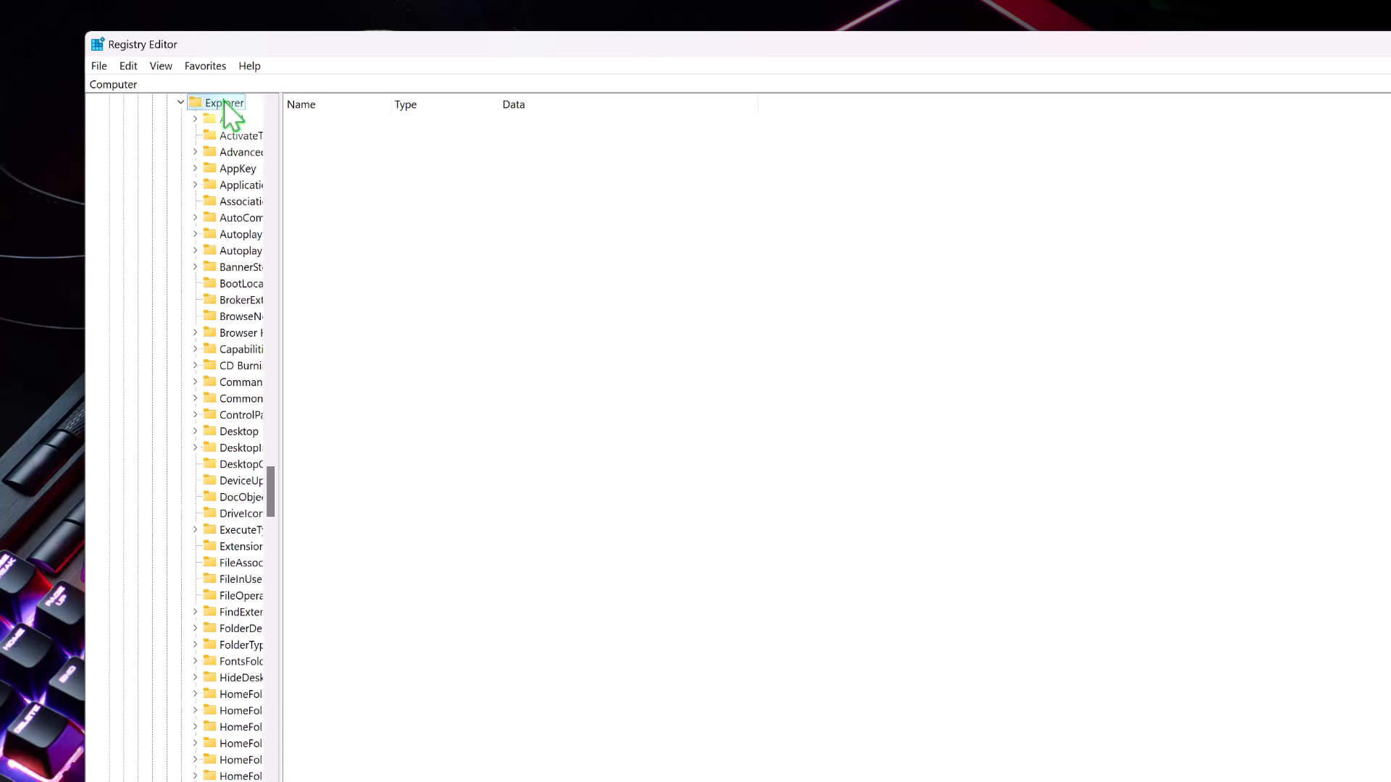
Create a new key named "Shell Icons" under the Explorer key
right_click(223, 102)
mouse_move(281, 129)
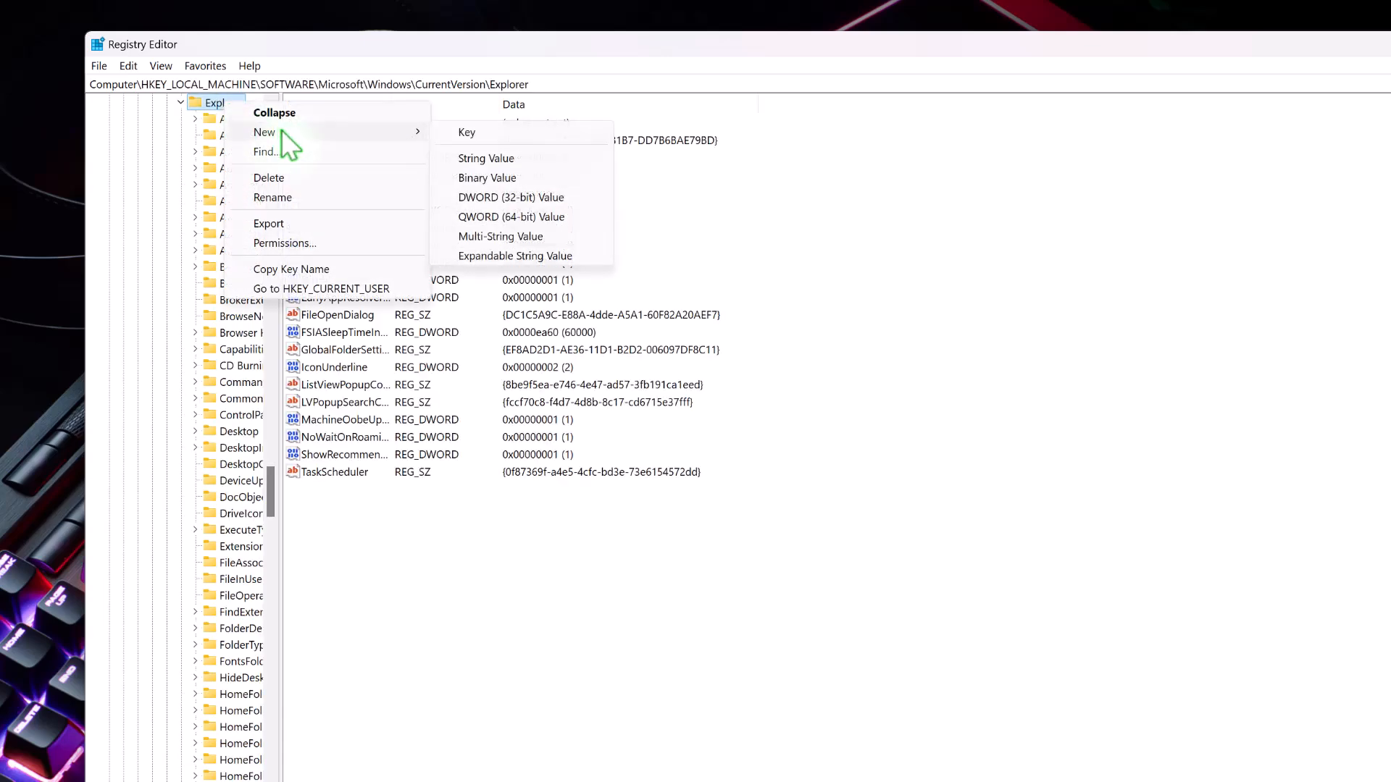
click(473, 132)
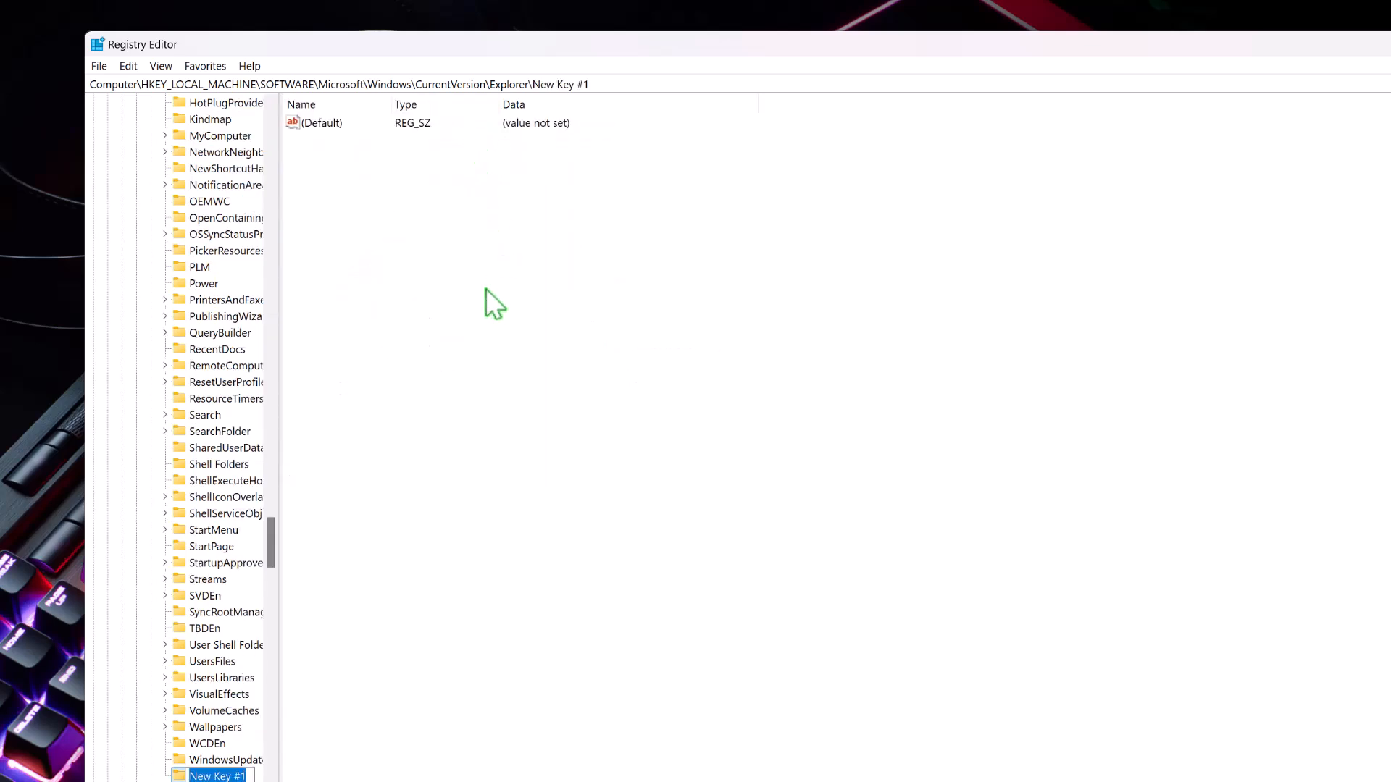
text(Shell)
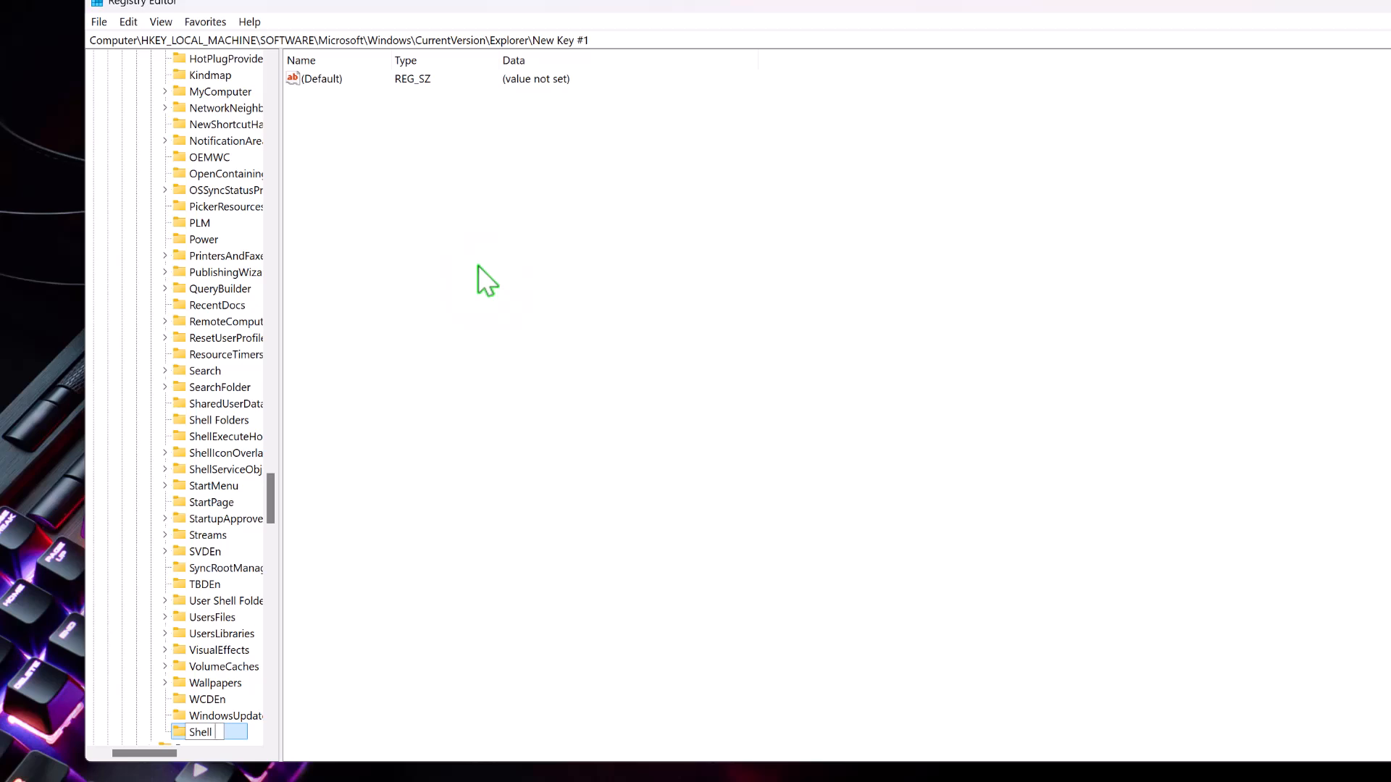
text(Icons)
key(Return)
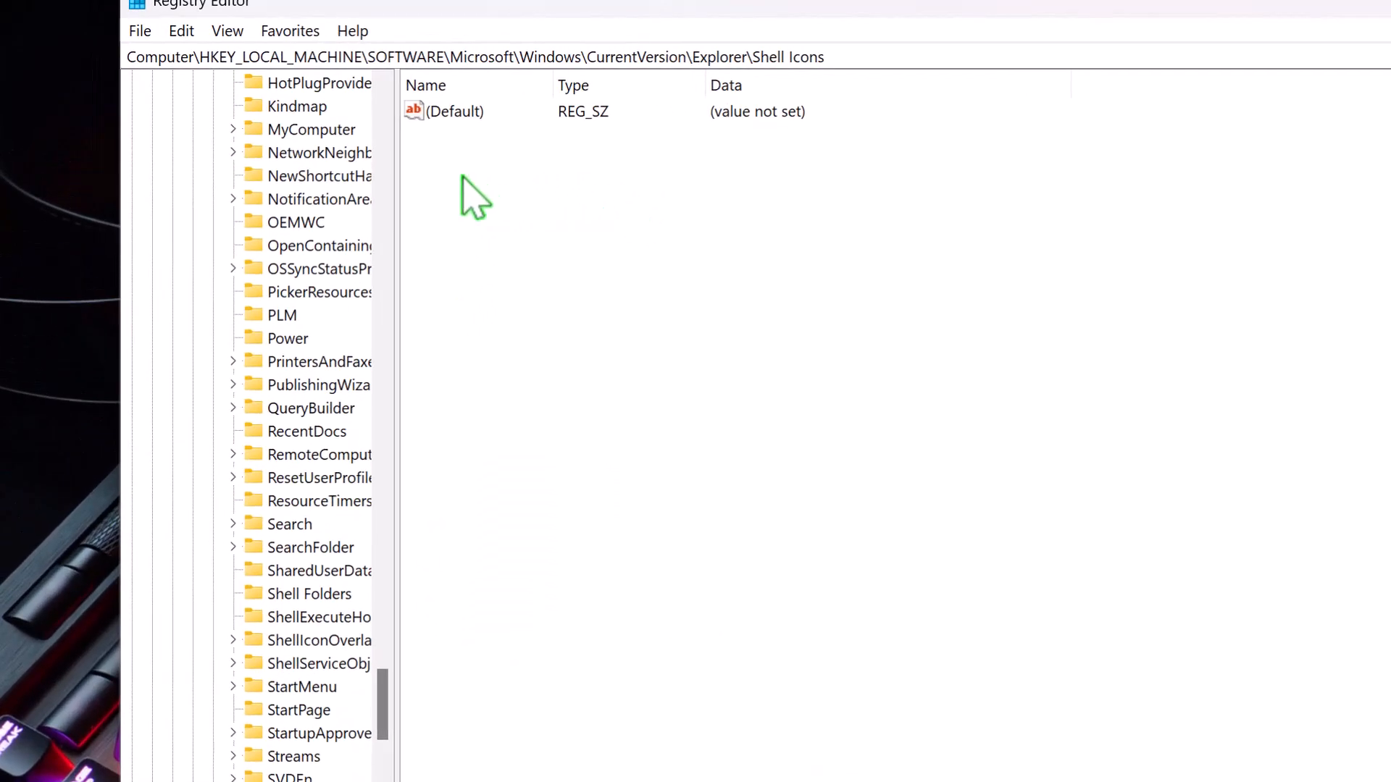
Add a new string value named 29 to the Shell Icons key
right_click(463, 179)
mouse_move(509, 191)
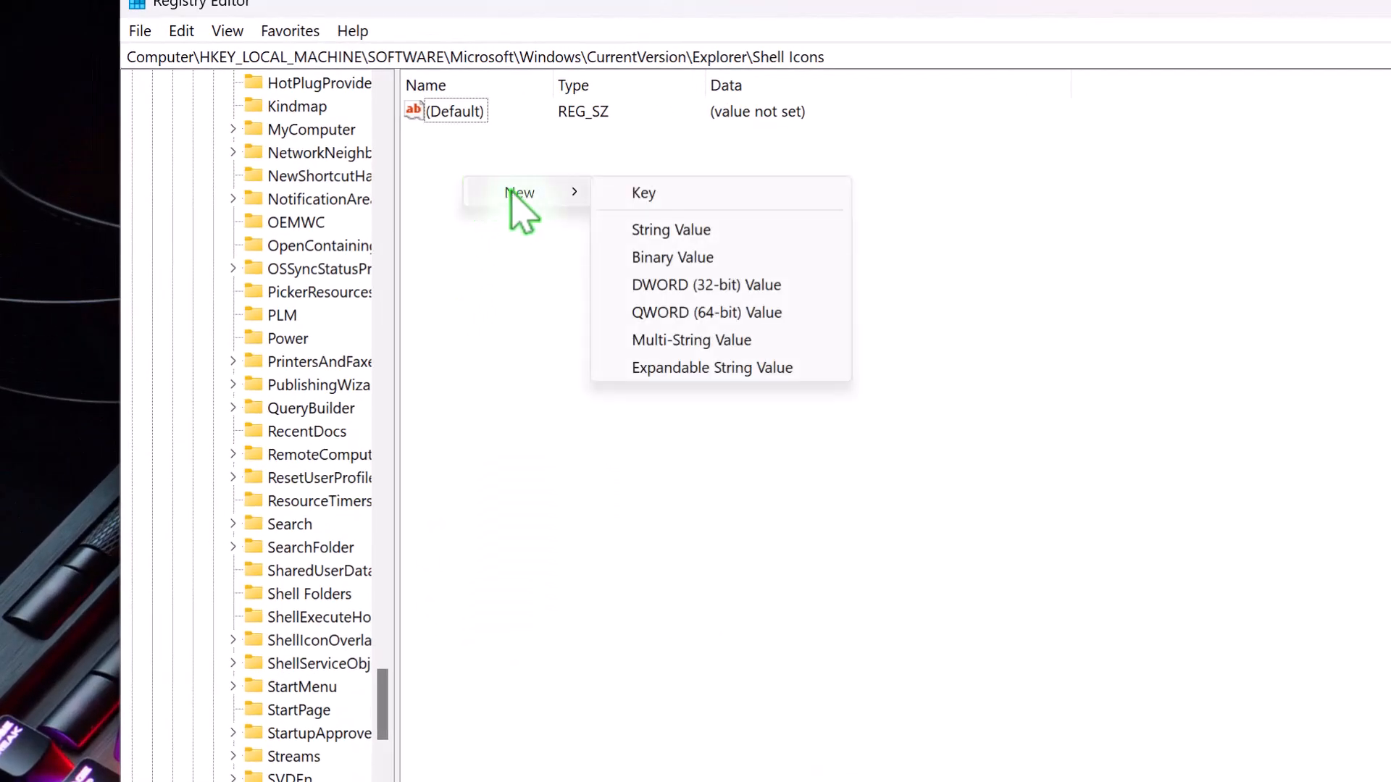
click(674, 231)
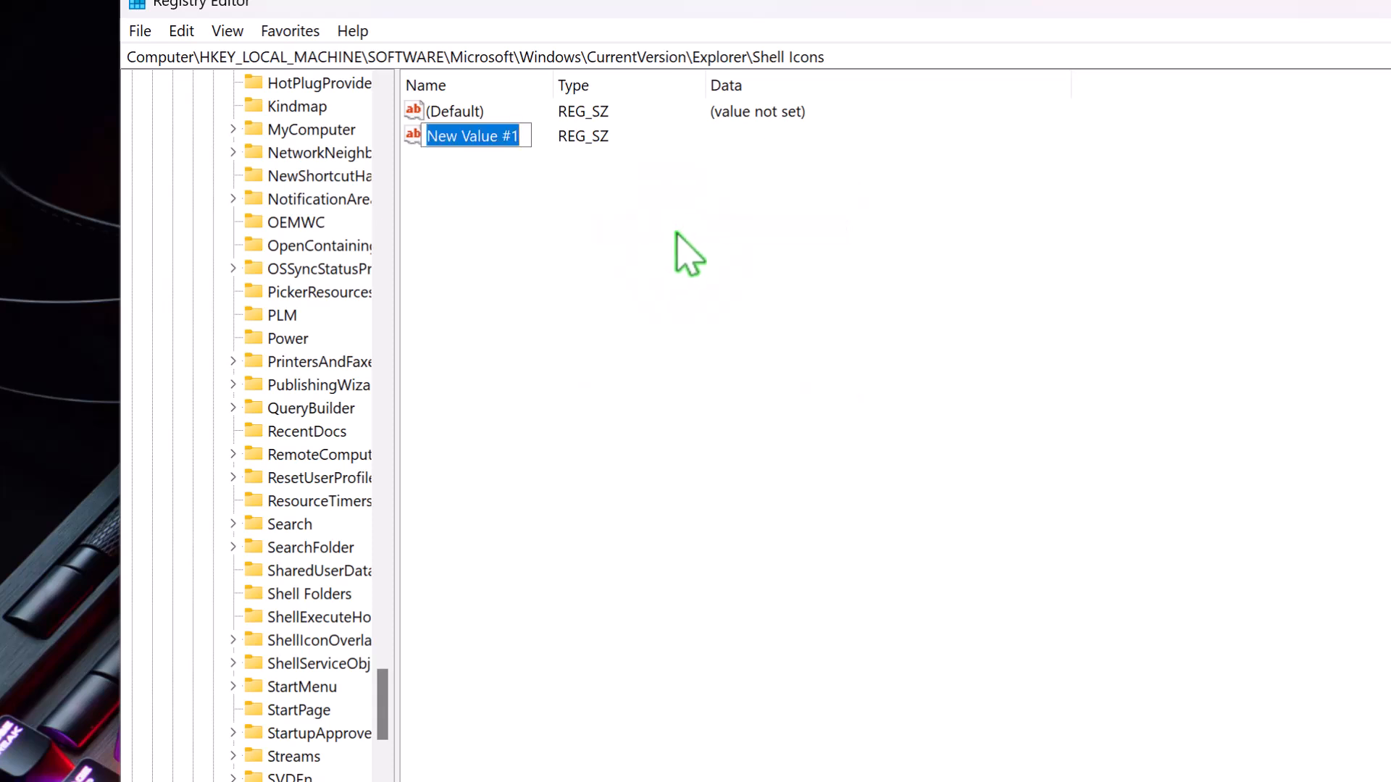
text(29)
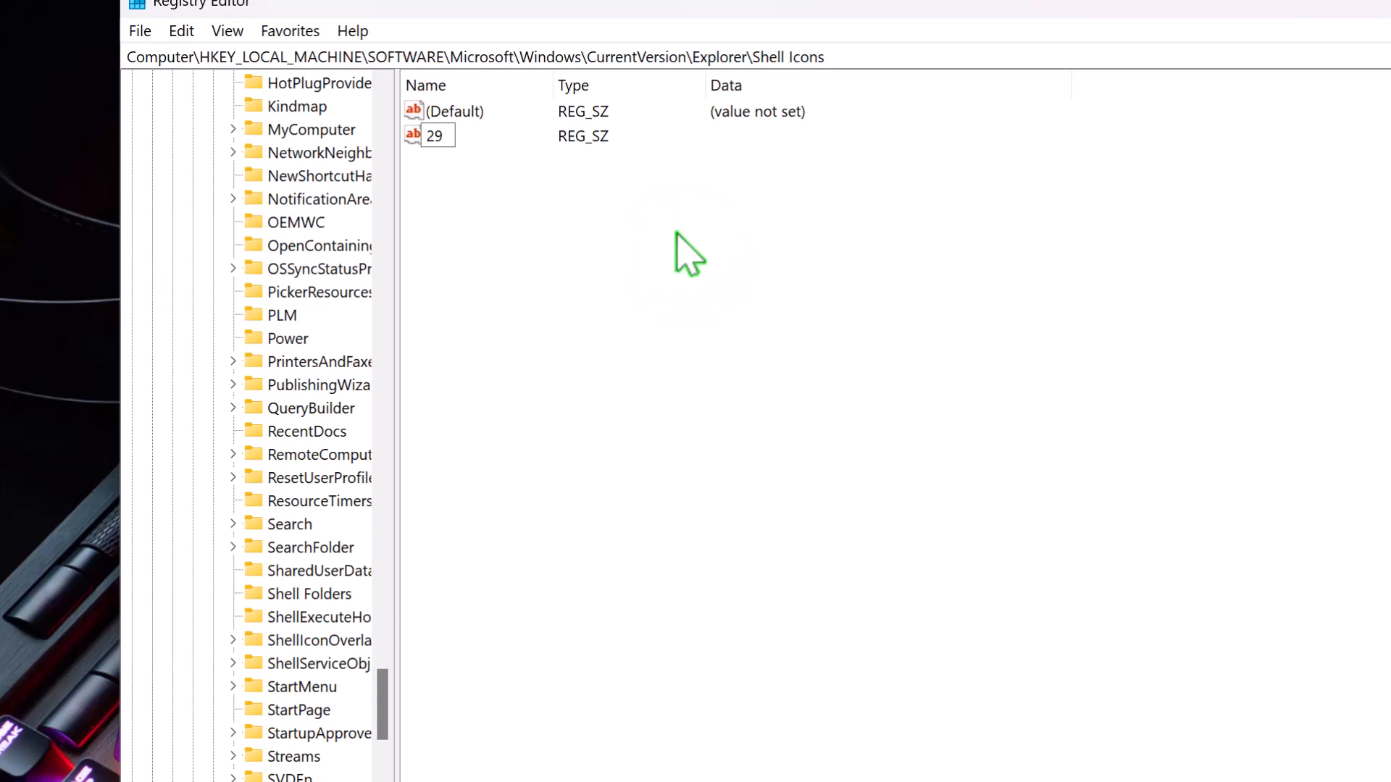
key(Return)
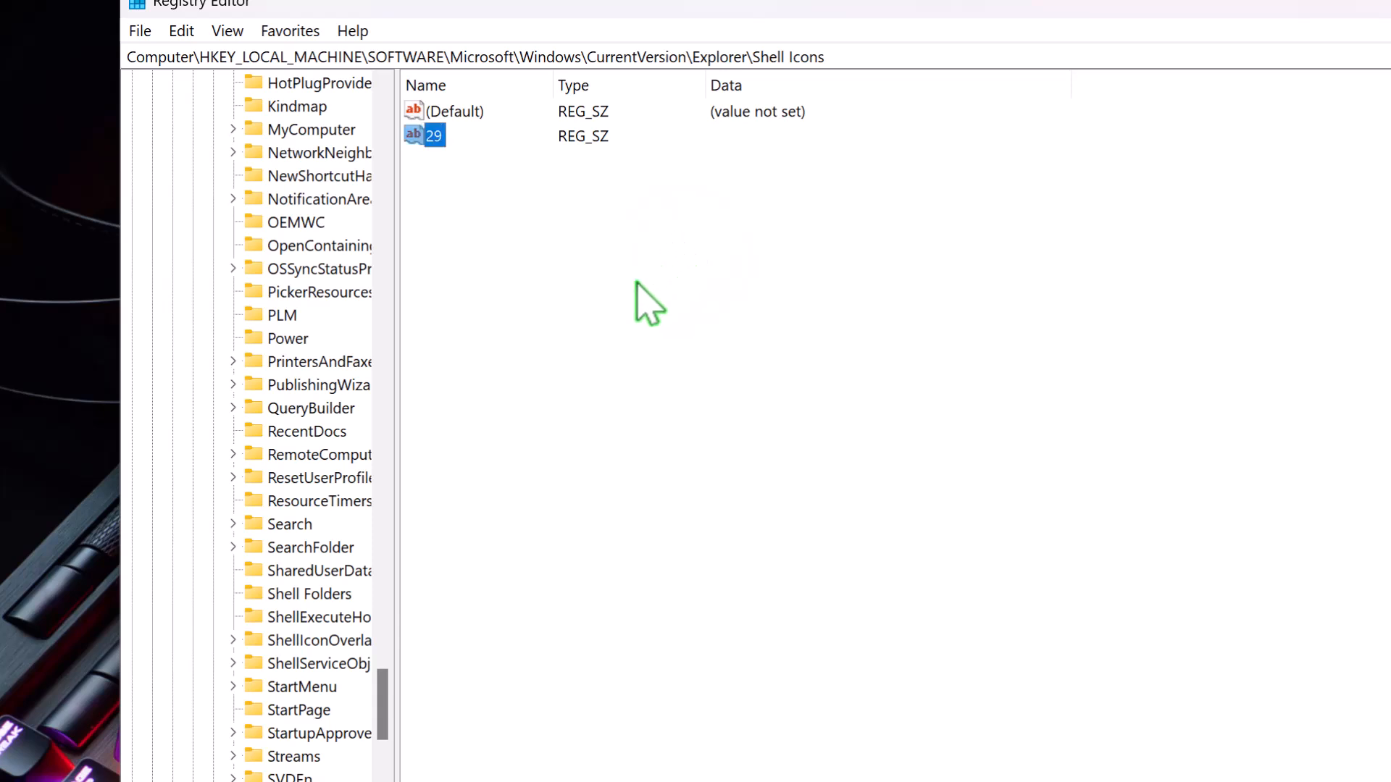
Set the value data of string 29 to %windir%\System32\shell32.dll,-50
double_click(435, 136)
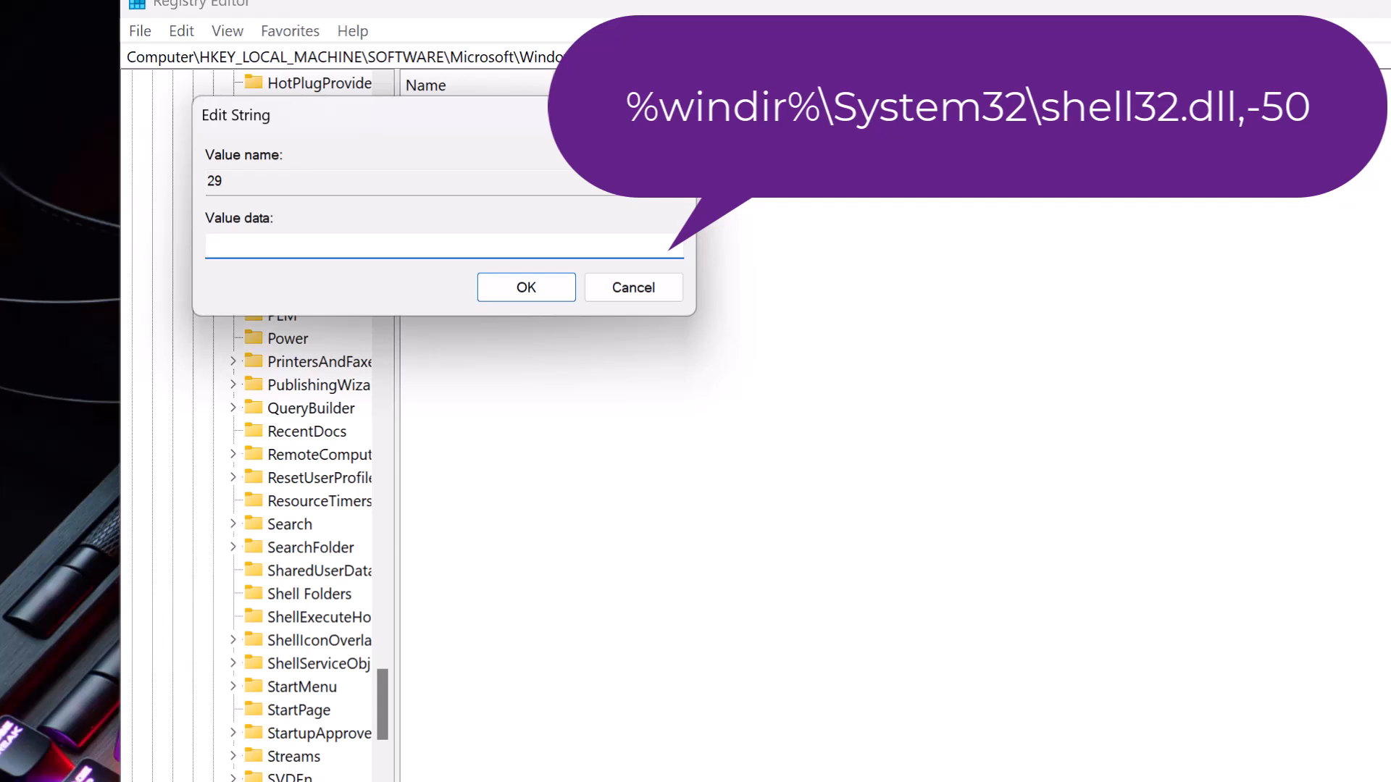
click(304, 237)
text(%windir%\System32\shell32.dll,-50)
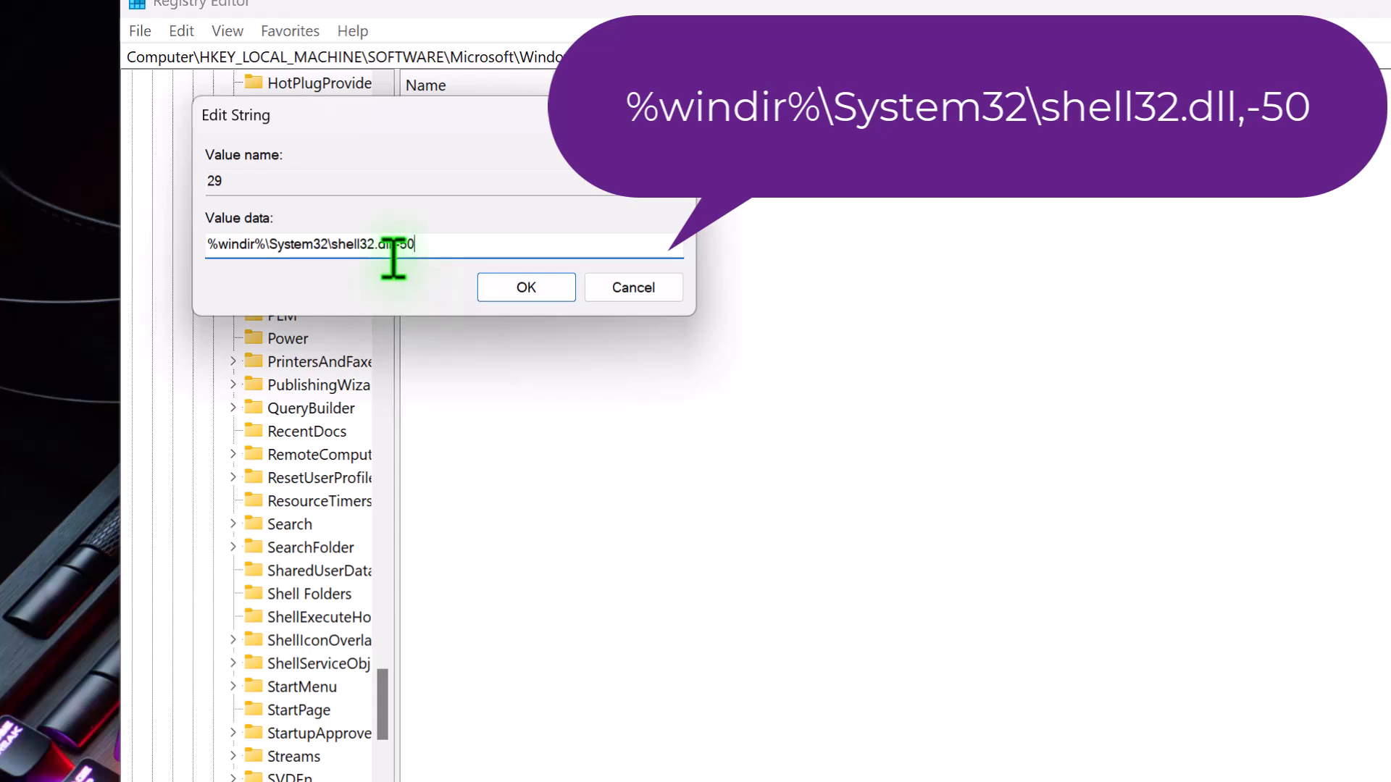
click(499, 293)
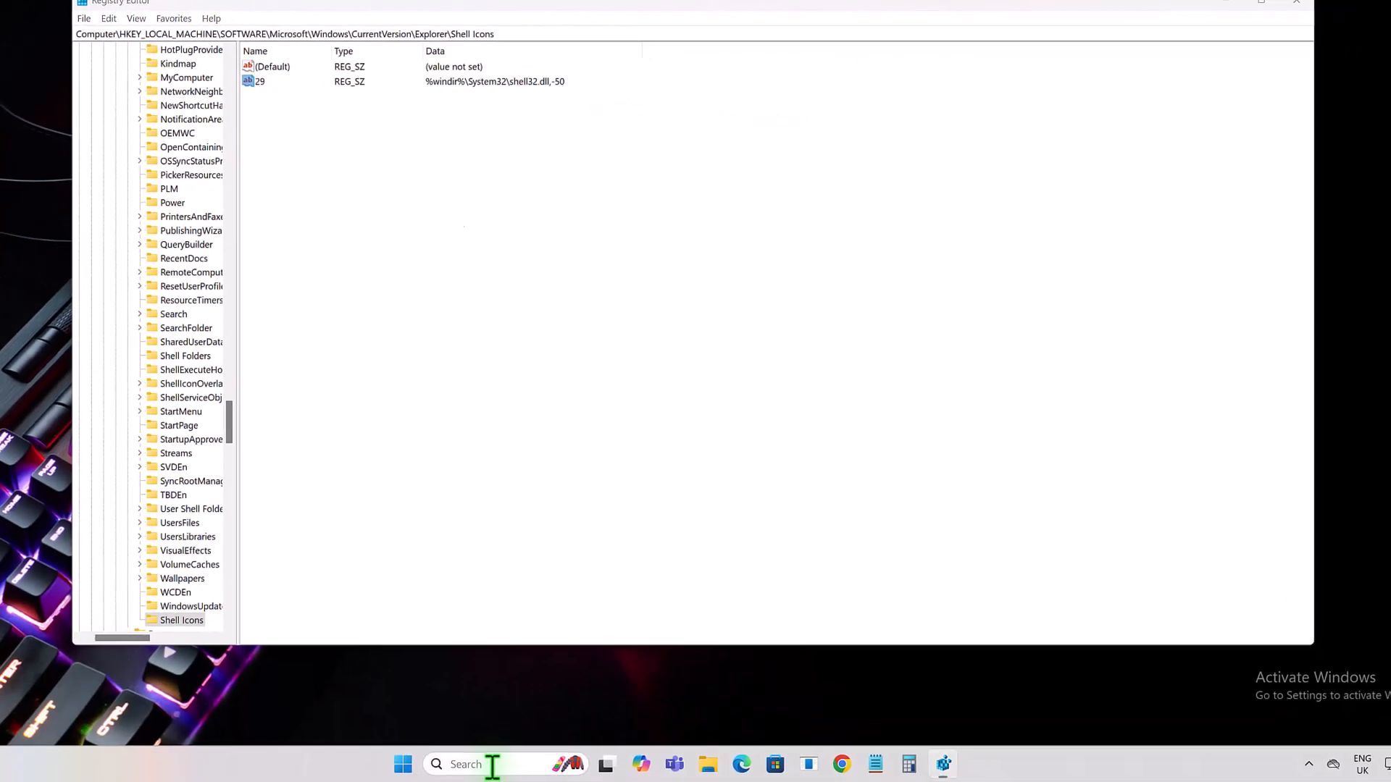
Search Windows for "task" and open Task Manager
click(493, 763)
text(task)
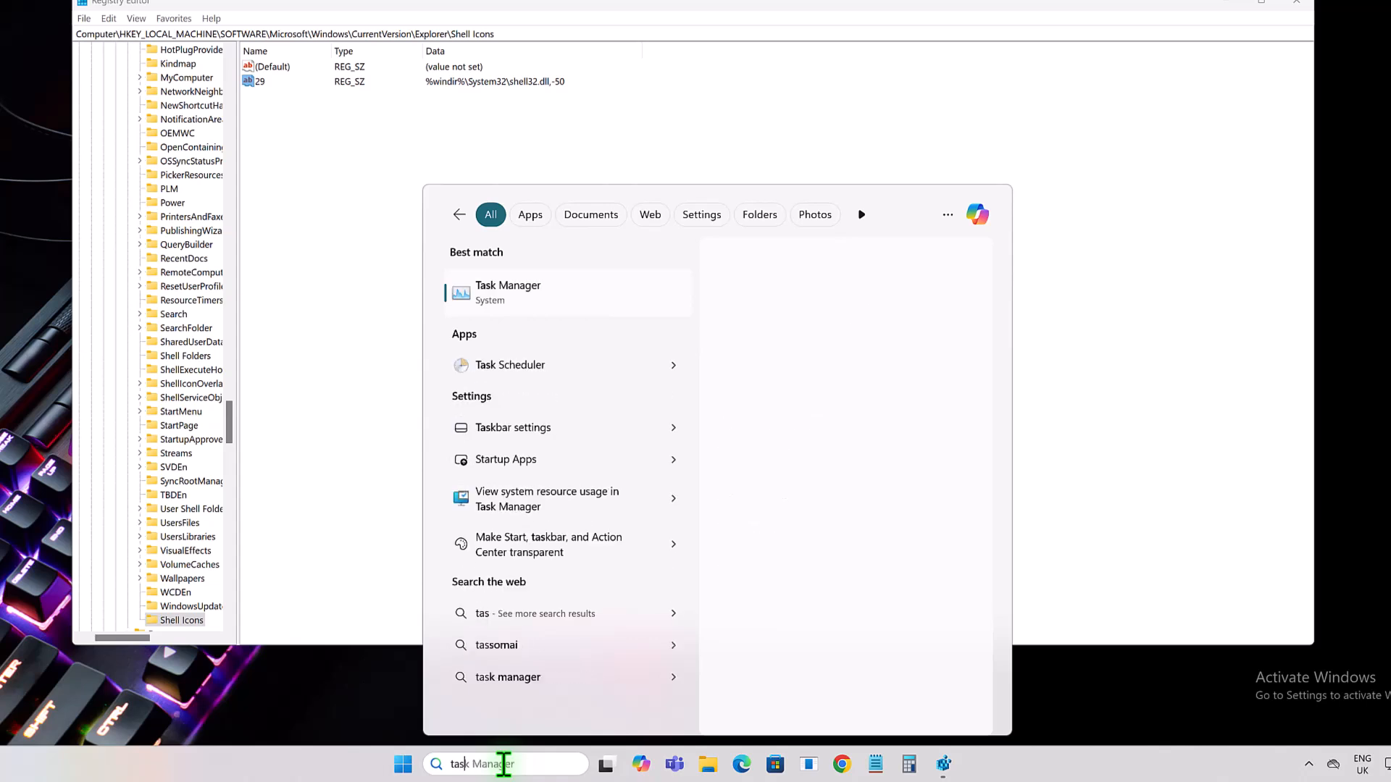
click(510, 297)
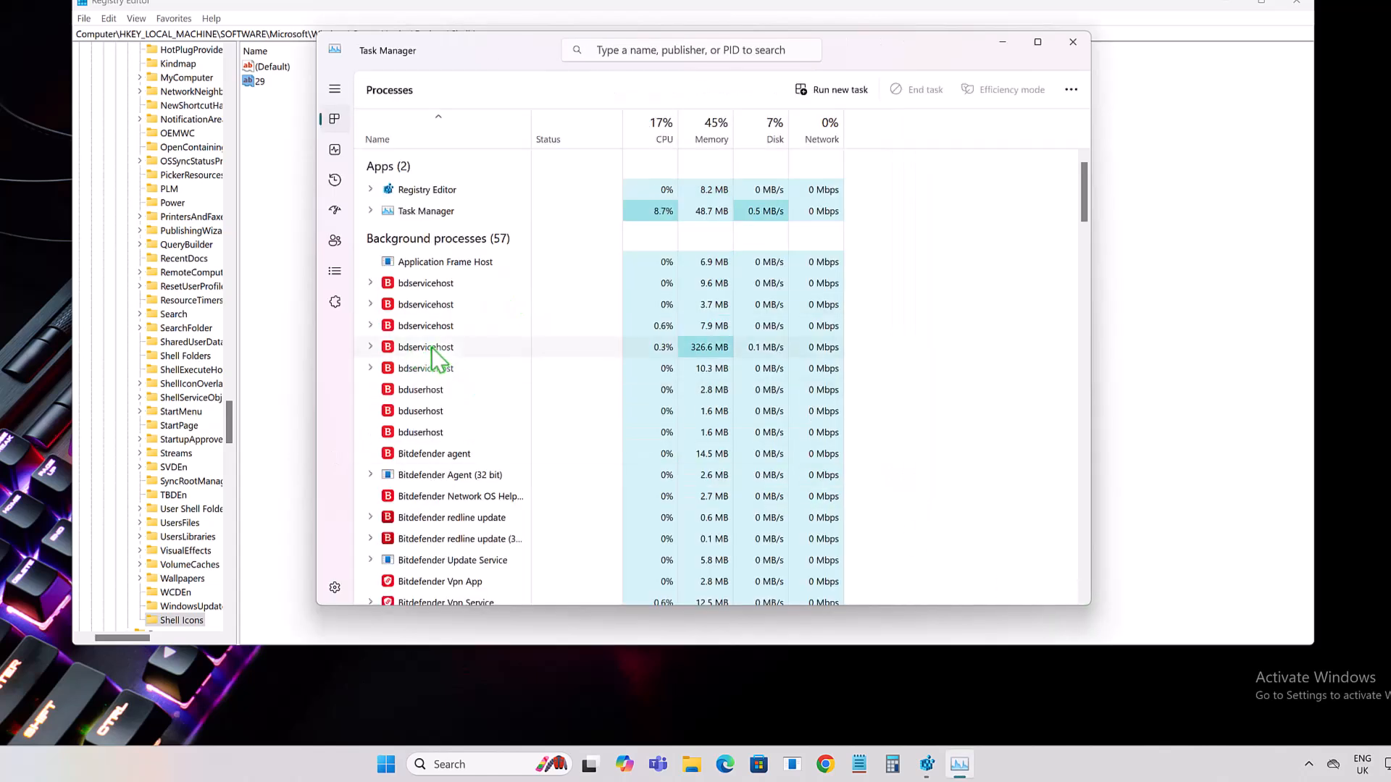
Find the Windows Explorer process in the Task Manager list and restart it
scroll(431, 362, down, 2)
scroll(431, 352, down, 6)
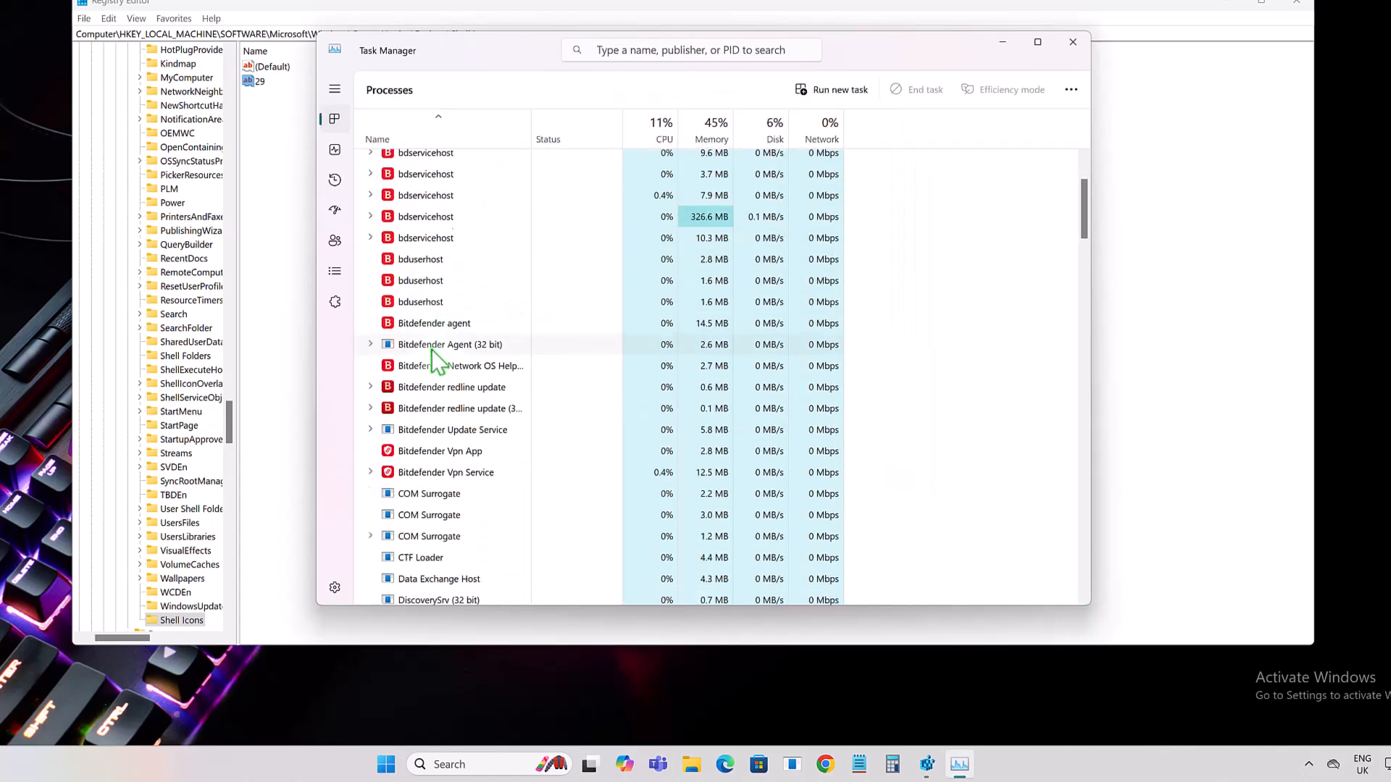
scroll(431, 360, down, 12)
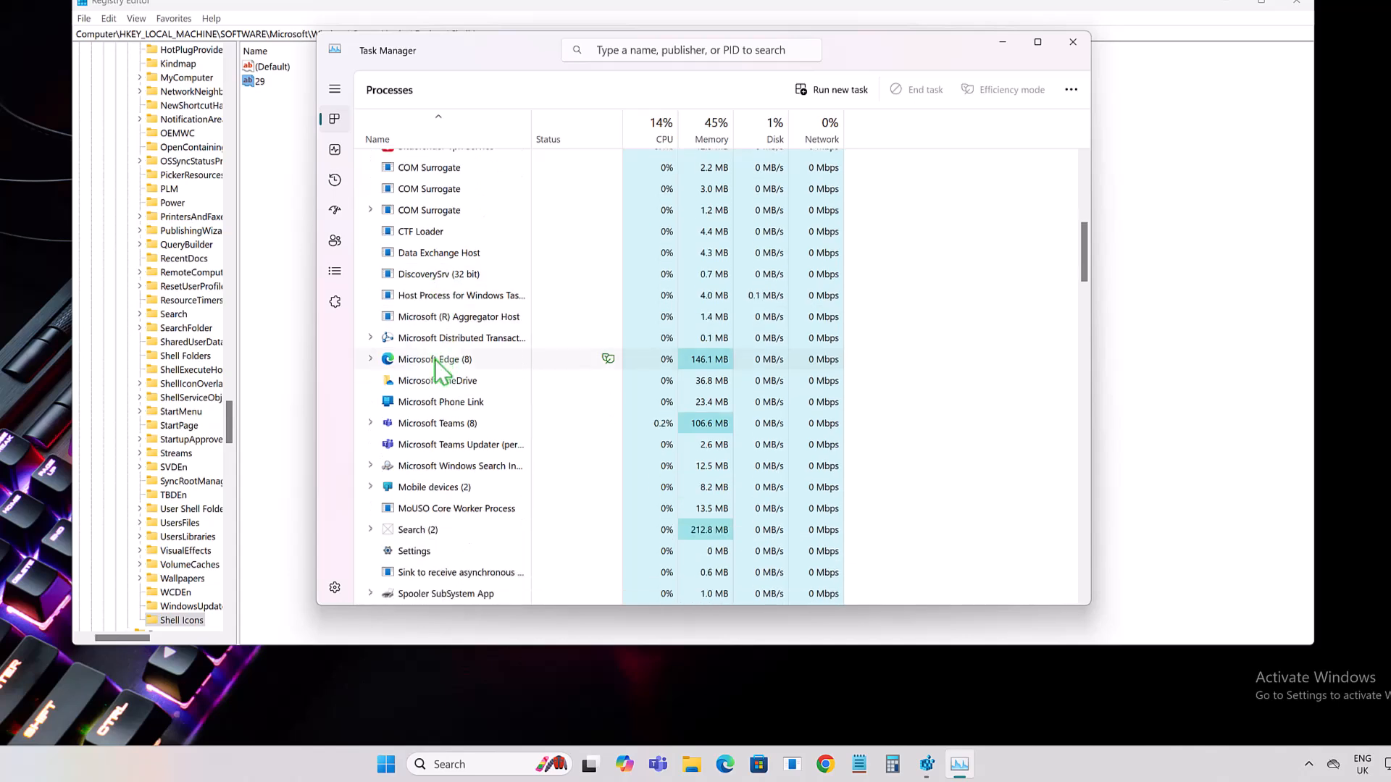
scroll(447, 398, down, 10)
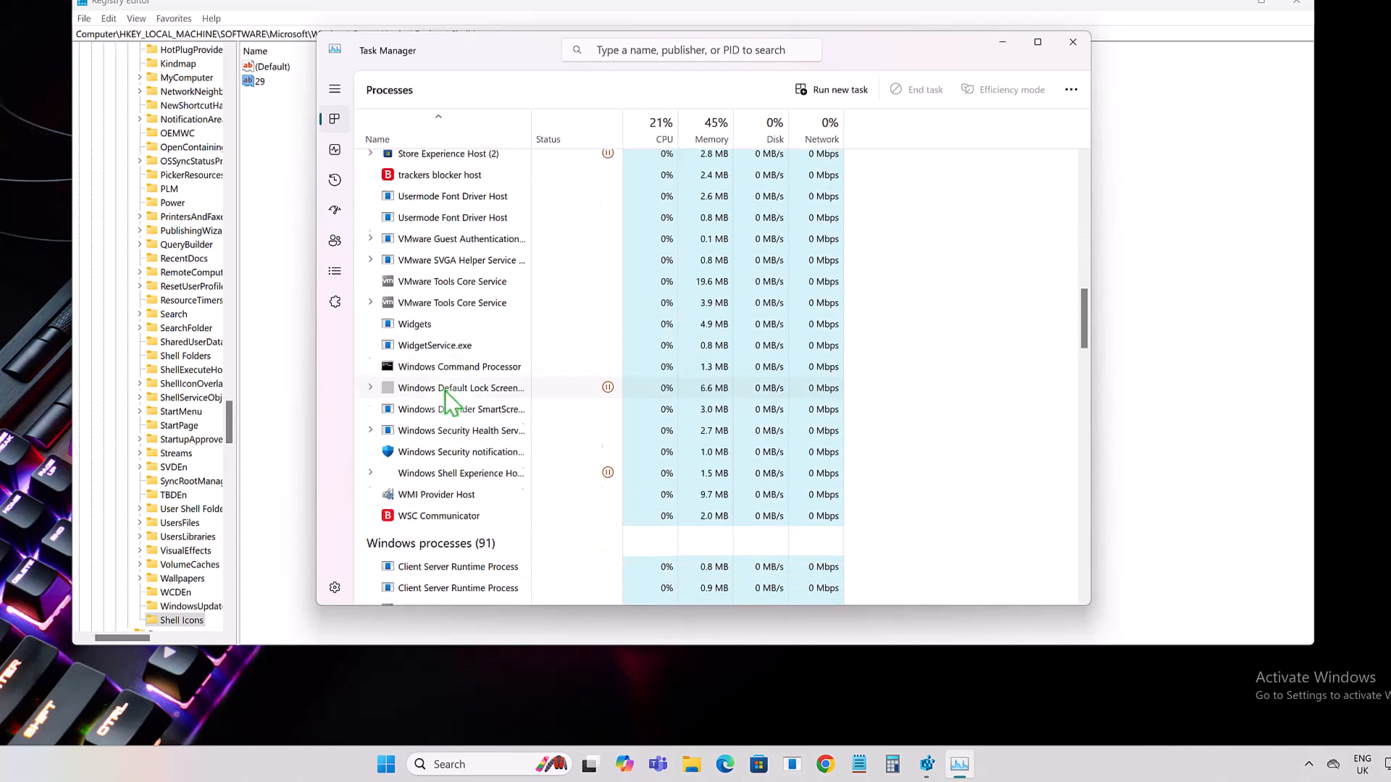
scroll(452, 403, down, 20)
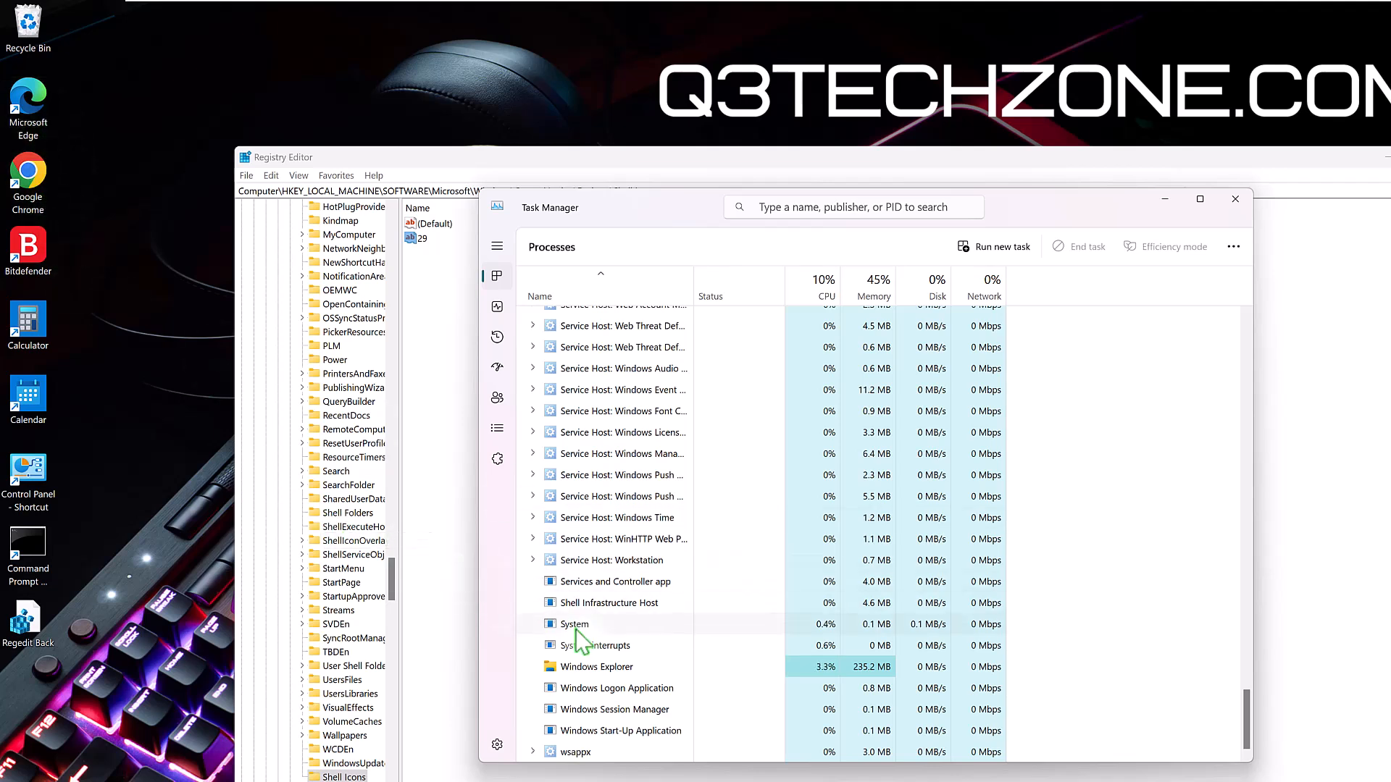
right_click(590, 668)
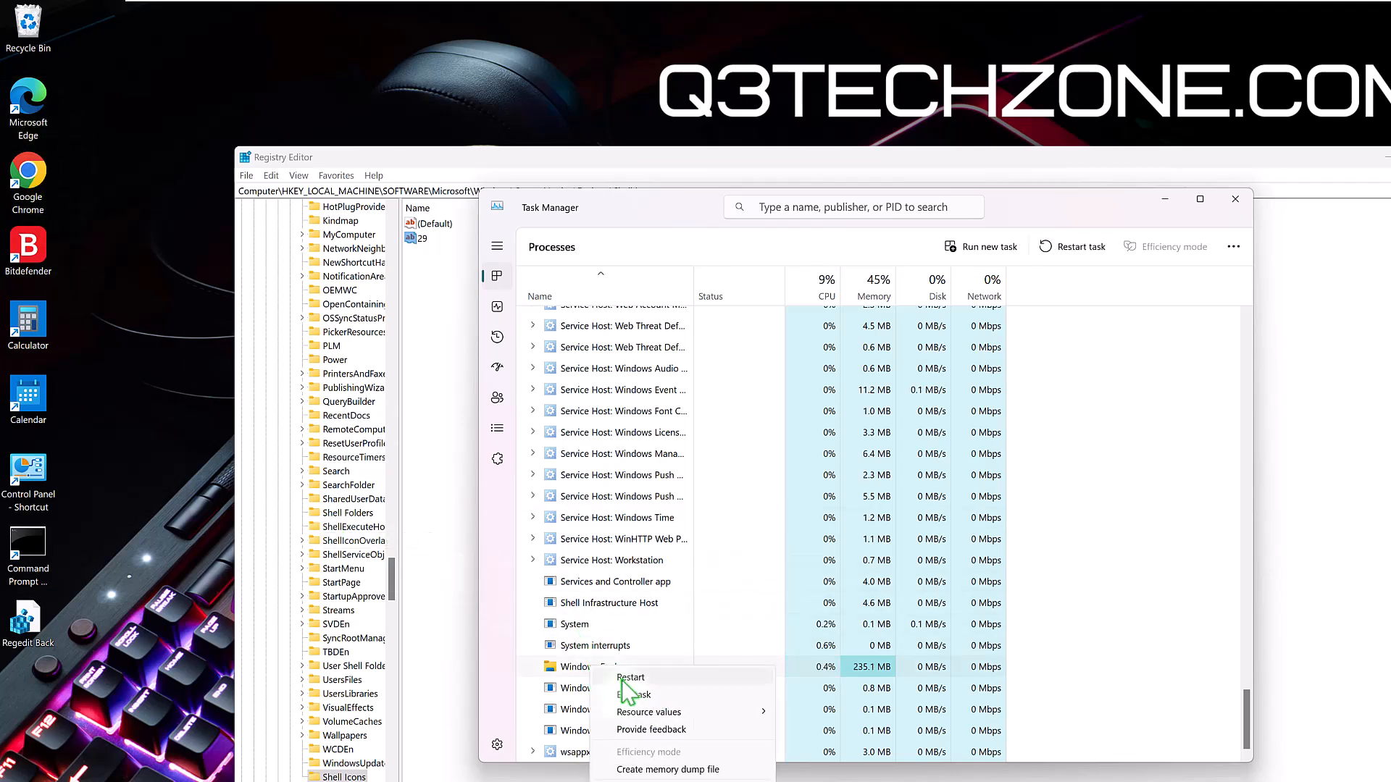
click(628, 678)
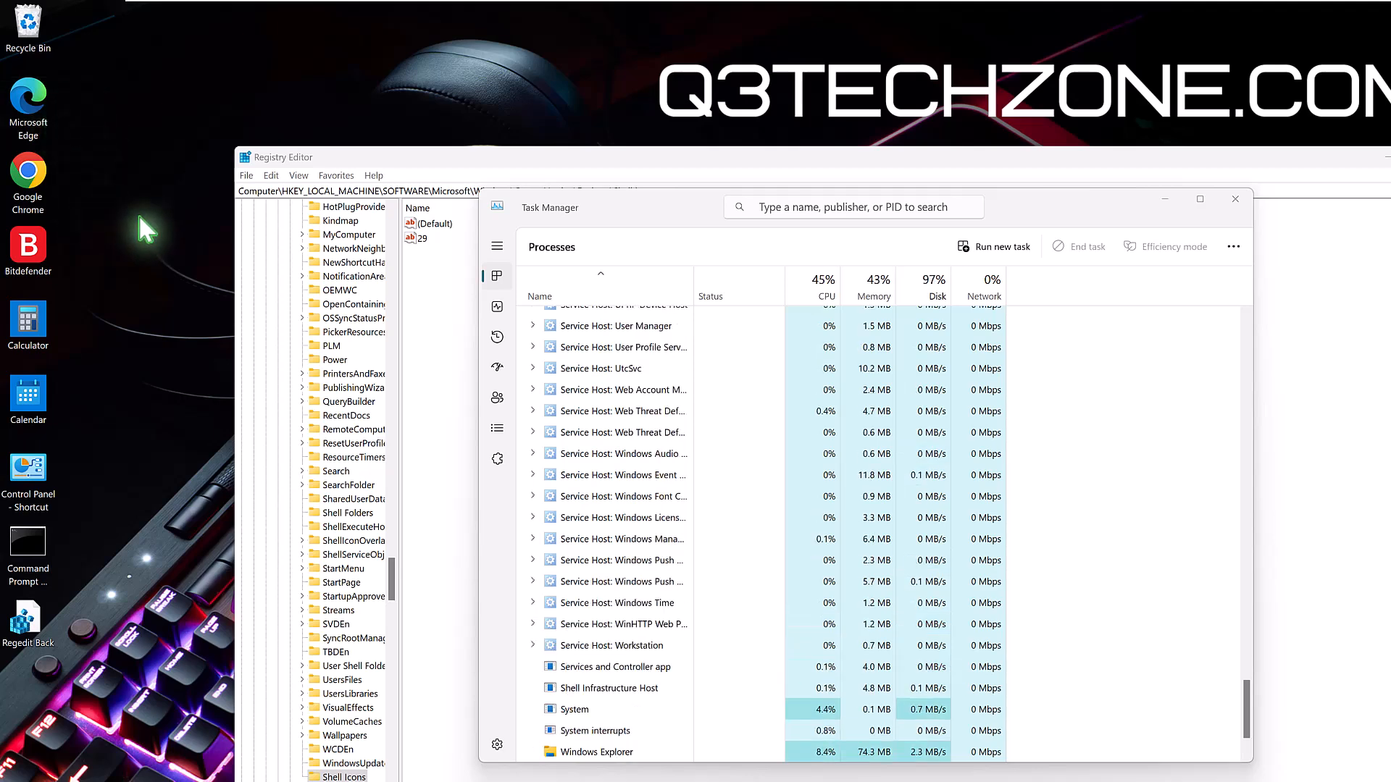
Switch to Registry Editor, highlight the Shell Icons key path, and show the available actions for string value 29
click(1365, 526)
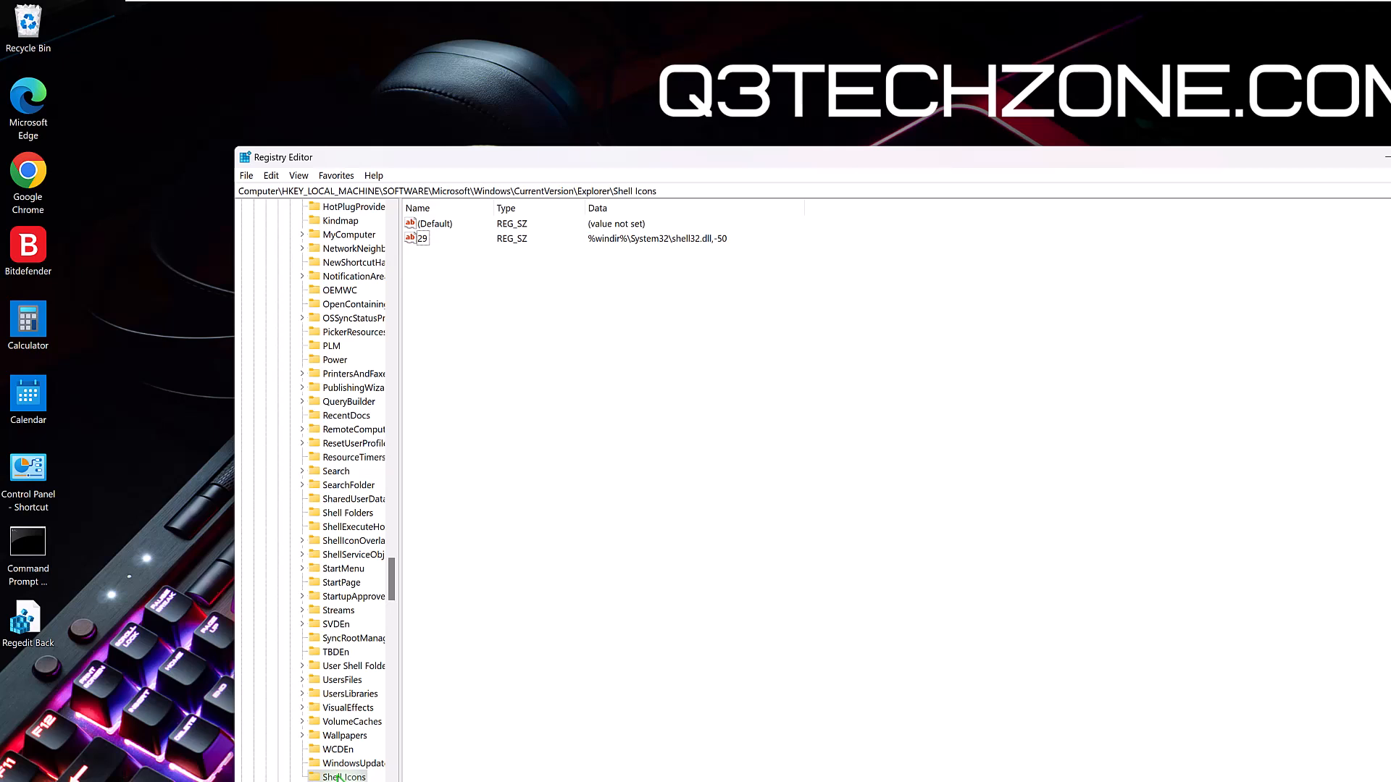
click(617, 189)
drag(618, 190, 242, 190)
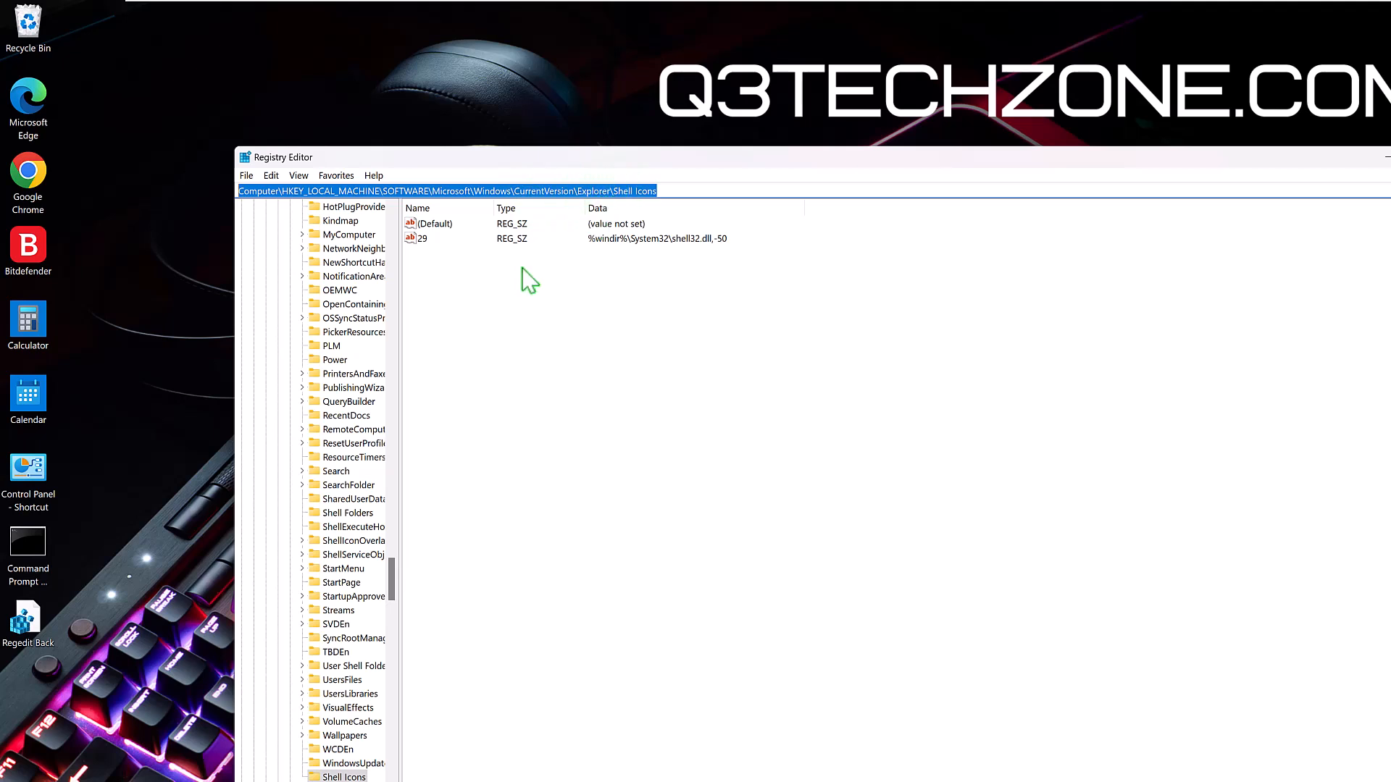
click(417, 239)
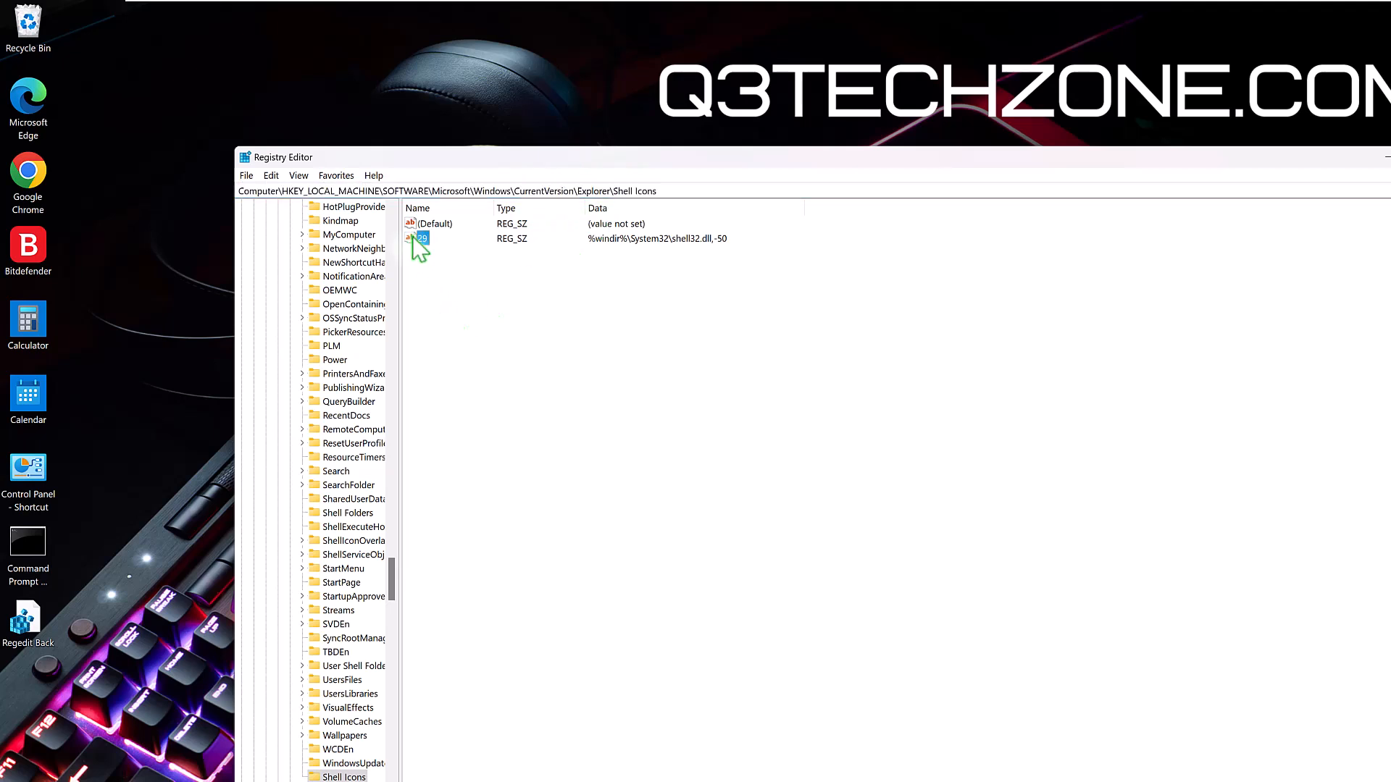
right_click(414, 240)
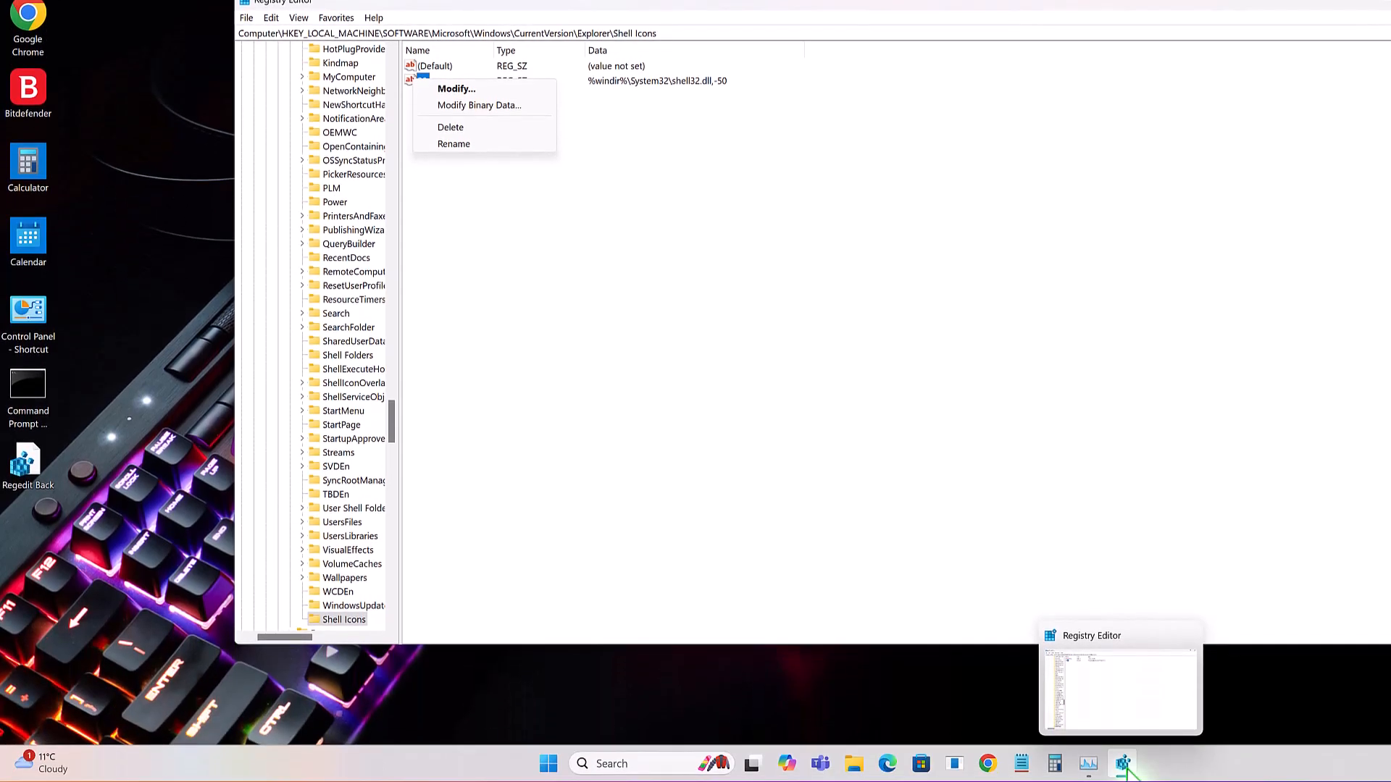
Minimize Registry Editor and show the available actions for the Windows Explorer process in Task Manager
click(1123, 766)
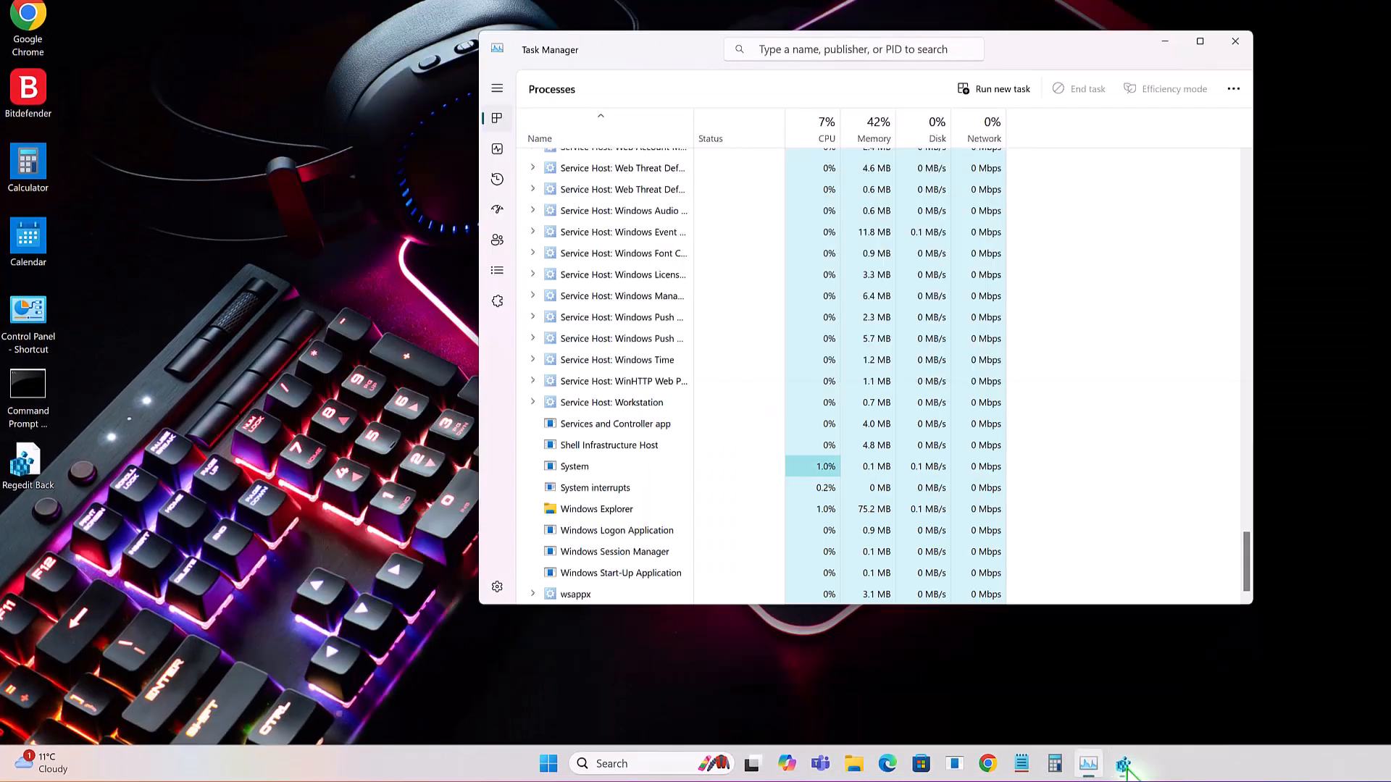
right_click(622, 511)
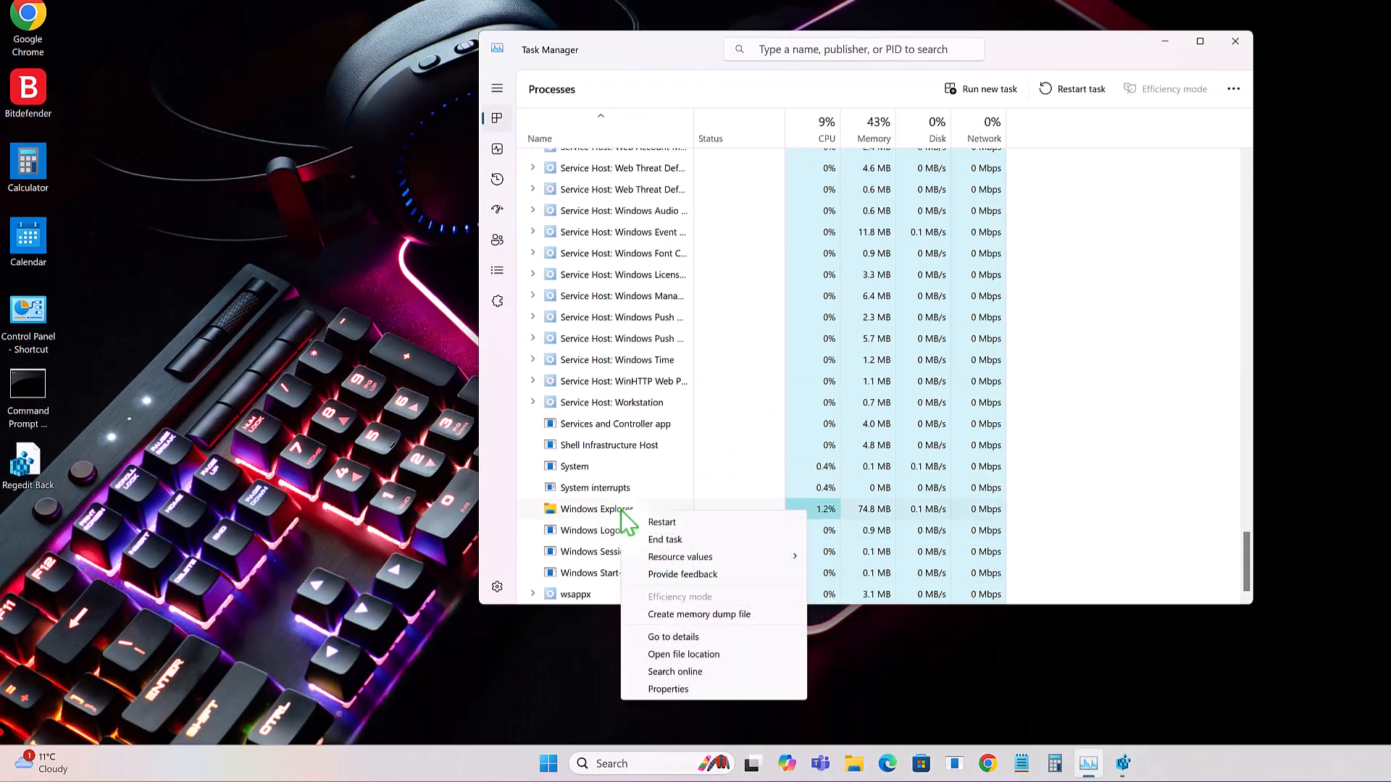